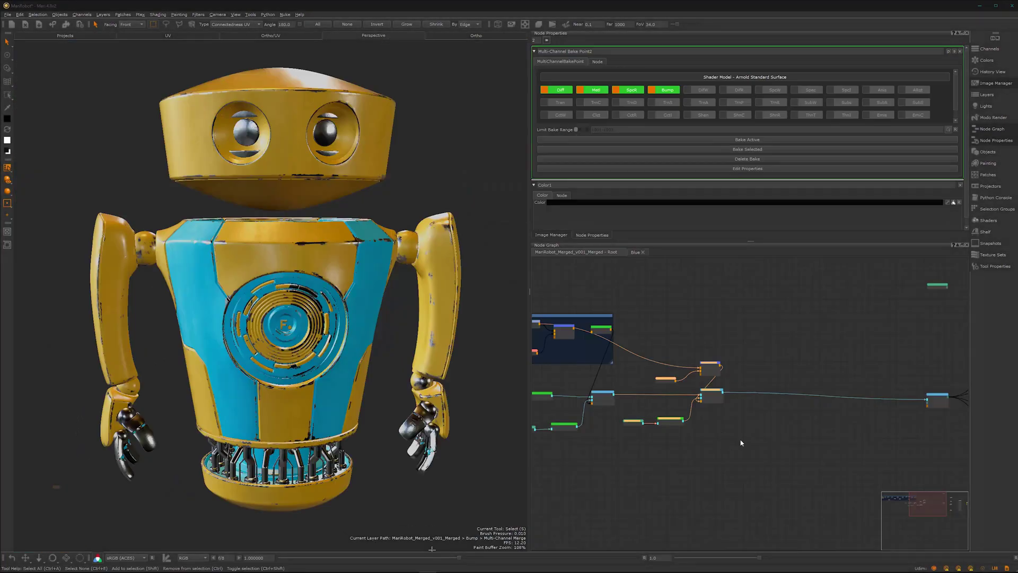
Create a Multi-Channel Merge node below the main node chain, using the Arnold Standard Surface shader model
scroll(741, 443, "up", 4)
middle_click_drag(726, 445, 682, 479)
middle_click_drag(759, 446, 734, 452)
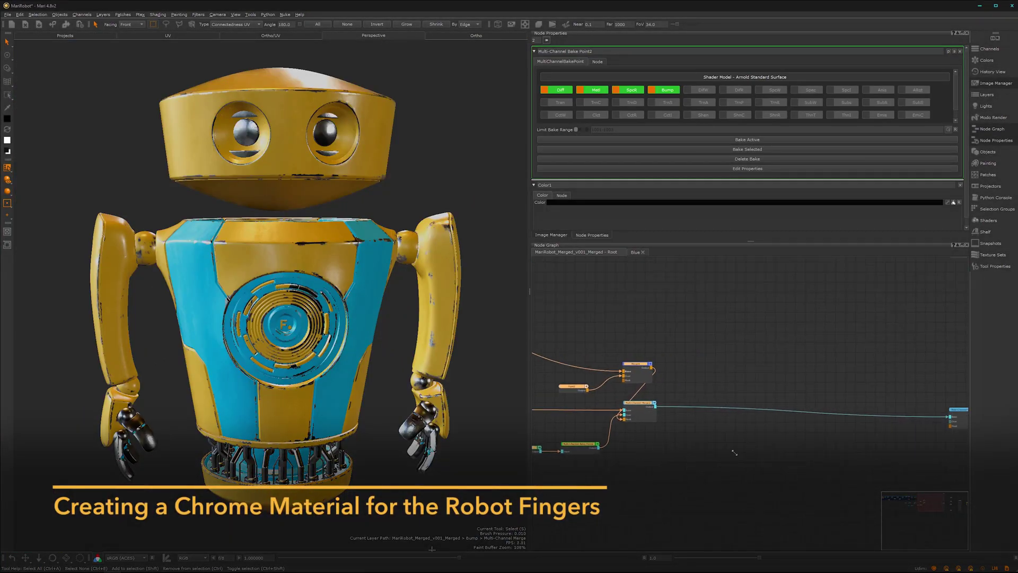
scroll(734, 452, "down", 2)
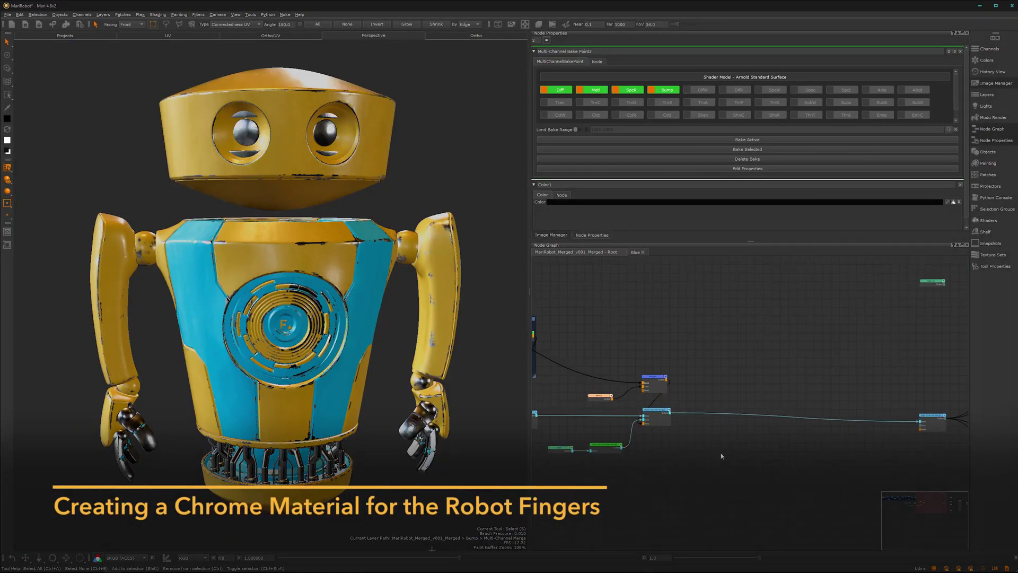
key("Tab")
type("mer")
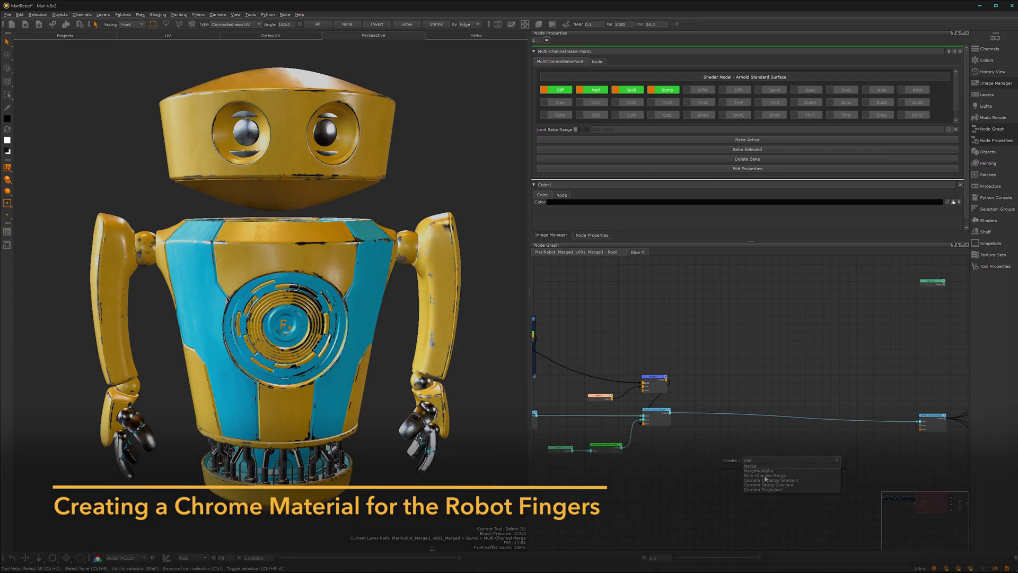
left_click(765, 476)
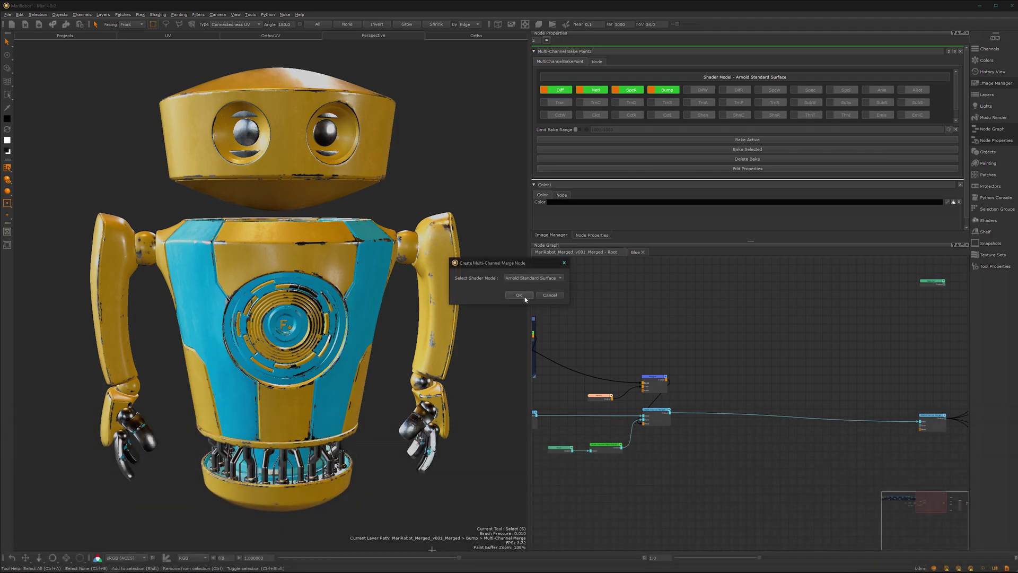
left_click(523, 295)
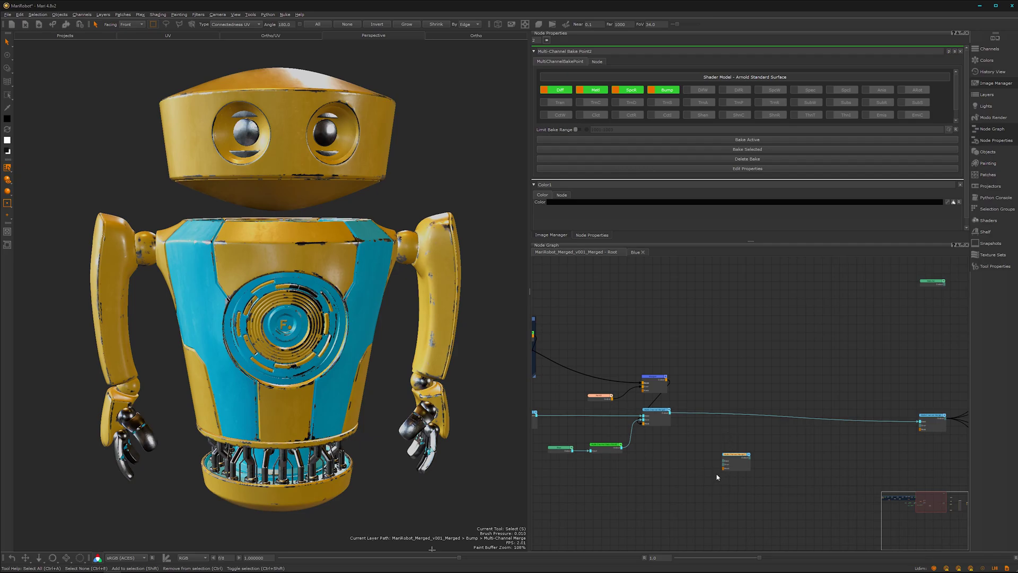
Insert the new Multi-Channel Merge through its Base input into the main chain, between the two existing merges, and align it with them
scroll(717, 477, "up", 3)
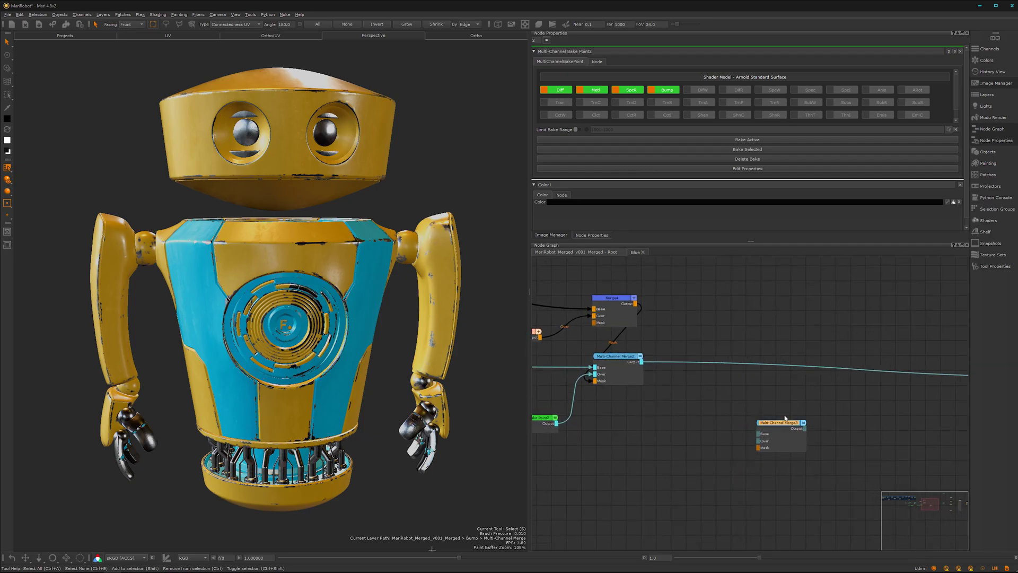
left_click_drag(785, 420, 789, 415)
middle_click_drag(756, 388, 713, 388)
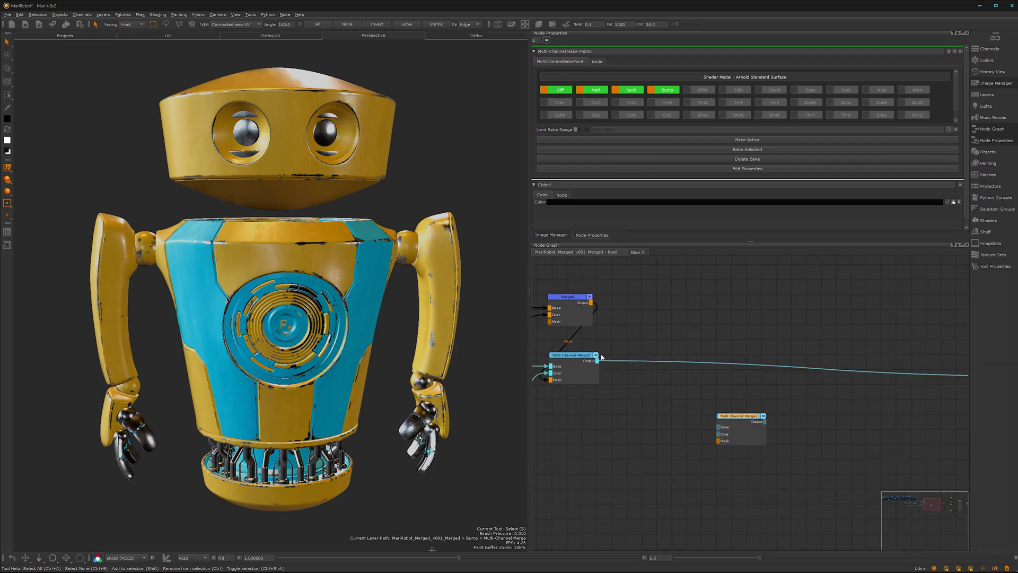
left_click_drag(598, 364, 737, 428)
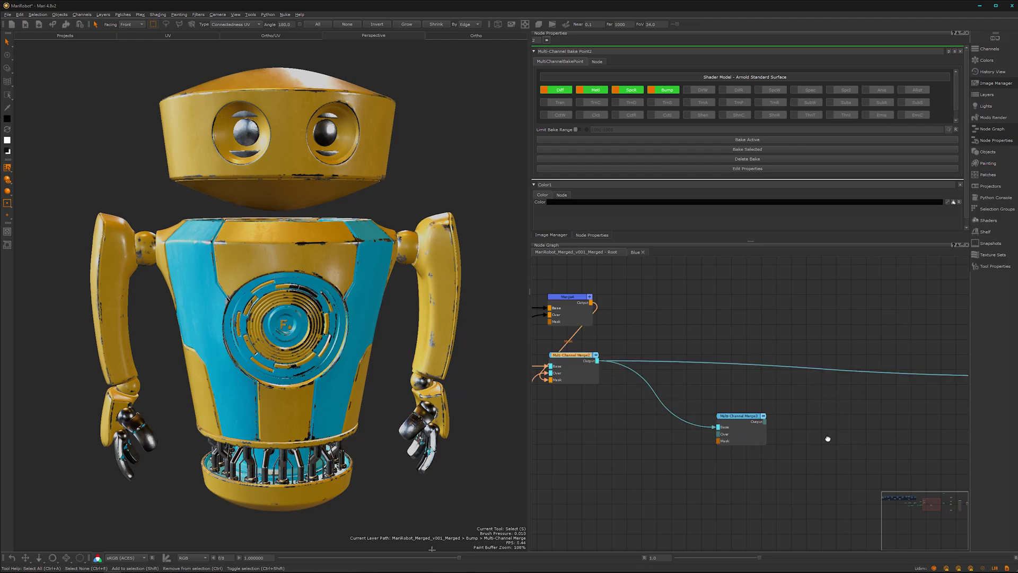
middle_click_drag(828, 438, 756, 418)
scroll(732, 423, "down", 3)
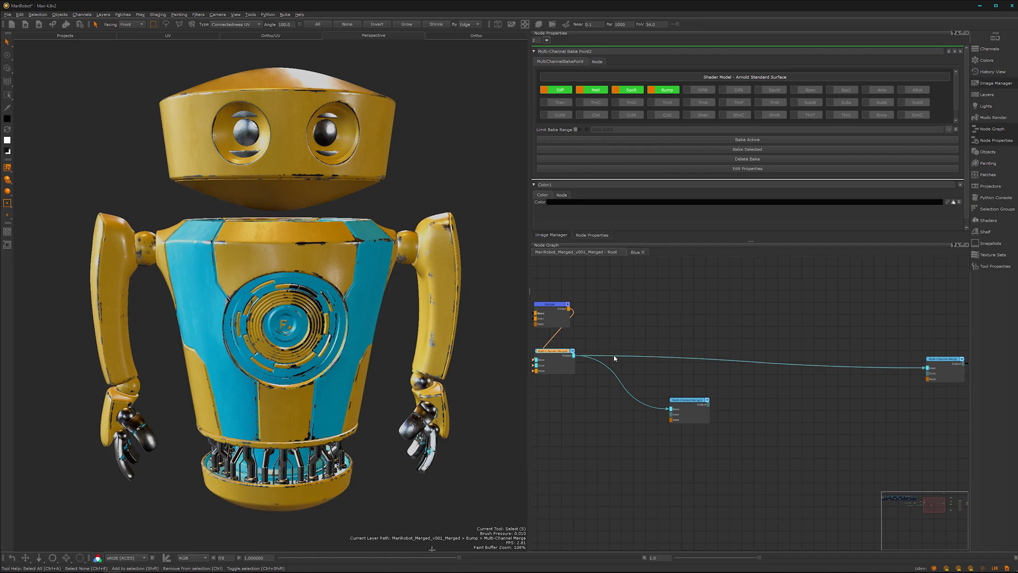
left_click_drag(614, 358, 705, 408)
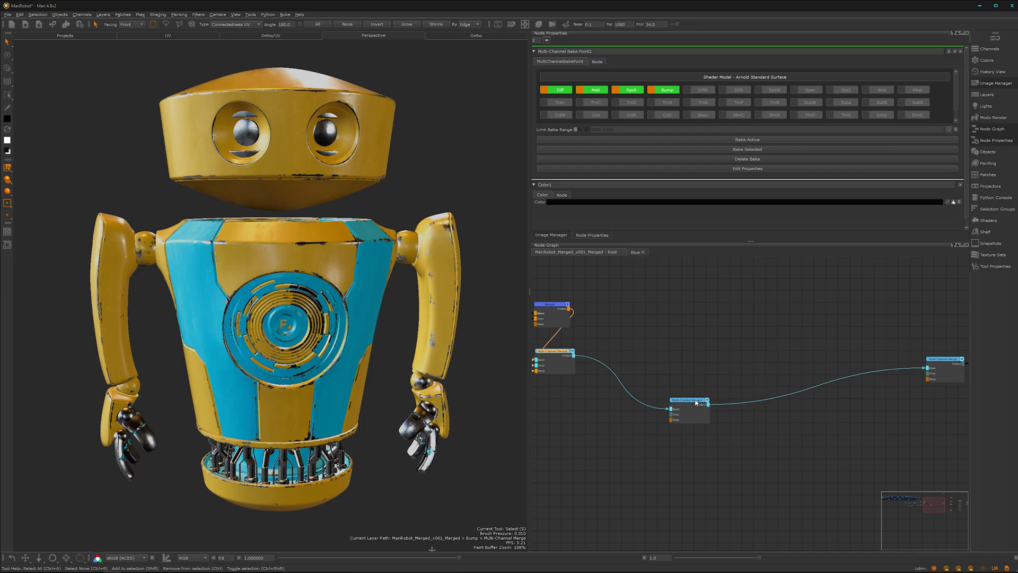
left_click_drag(691, 404, 750, 354)
Paste a copy of the standalone material node and place it below the newly inserted Multi-Channel Merge
middle_click_drag(823, 356, 716, 455)
scroll(733, 405, "down", 2)
middle_click_drag(865, 323, 810, 356)
left_click_drag(823, 352, 742, 291)
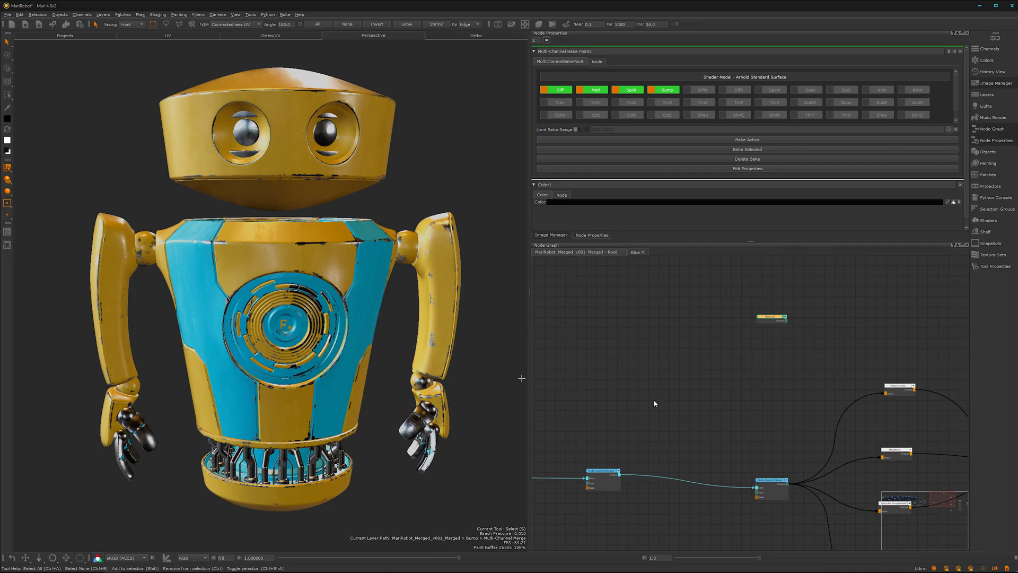
middle_click_drag(654, 403, 760, 312)
scroll(673, 471, "up", 2)
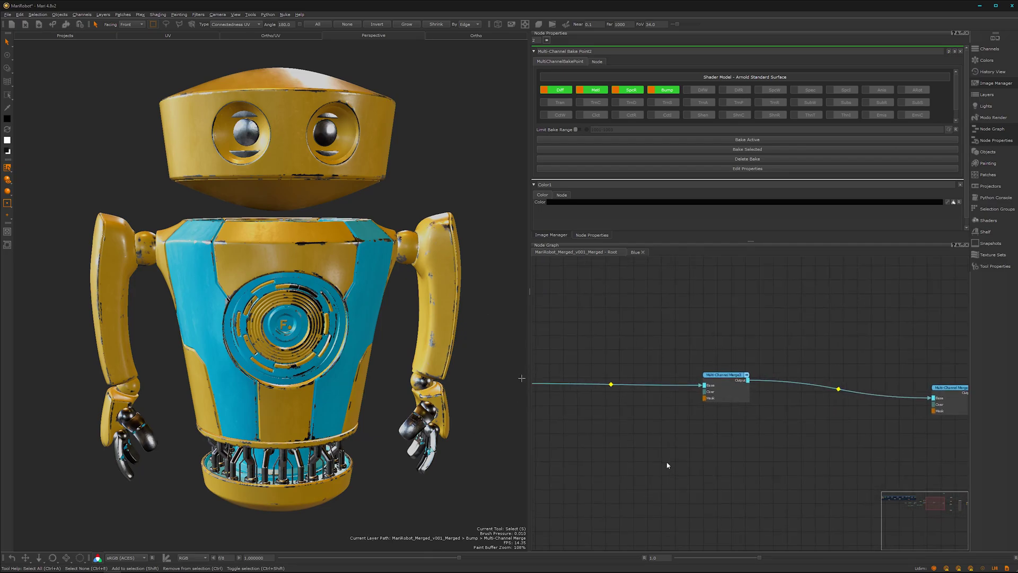
key("ctrl+v")
left_click_drag(699, 472, 658, 448)
Rename the pasted material node to Gray, matching the selection group's name
double_click(652, 446)
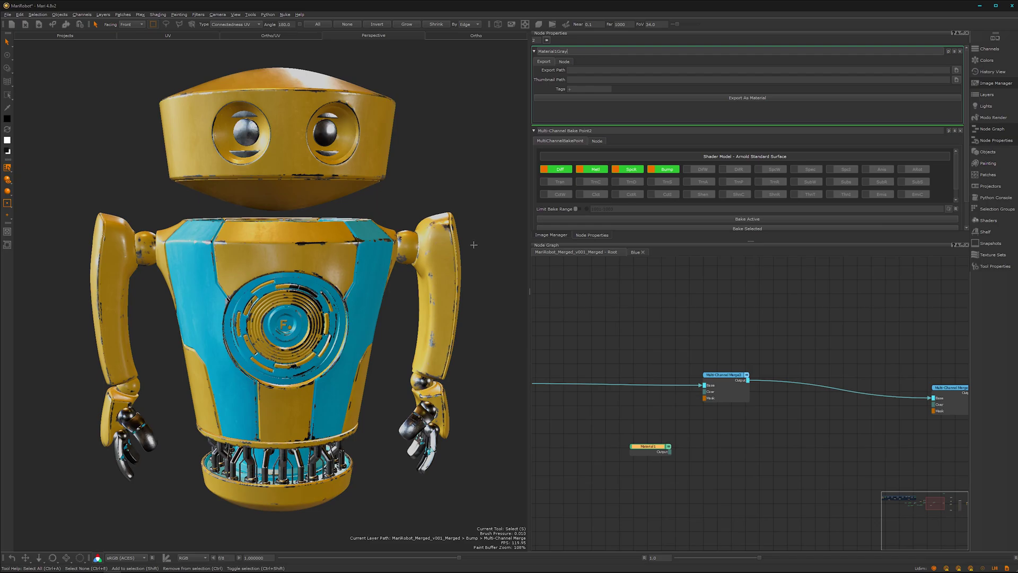
key("BackSpace")
key("BackSpace")
key("BackSpace")
key("BackSpace")
key("BackSpace")
key("BackSpace")
key("BackSpace")
key("BackSpace")
key("BackSpace")
key("BackSpace")
left_click(995, 210)
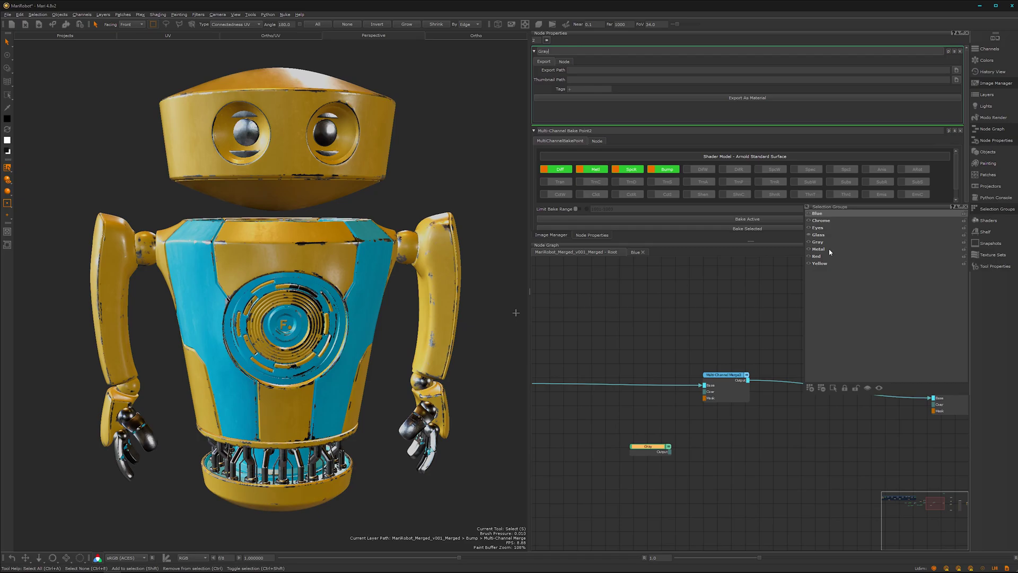
left_click(689, 304)
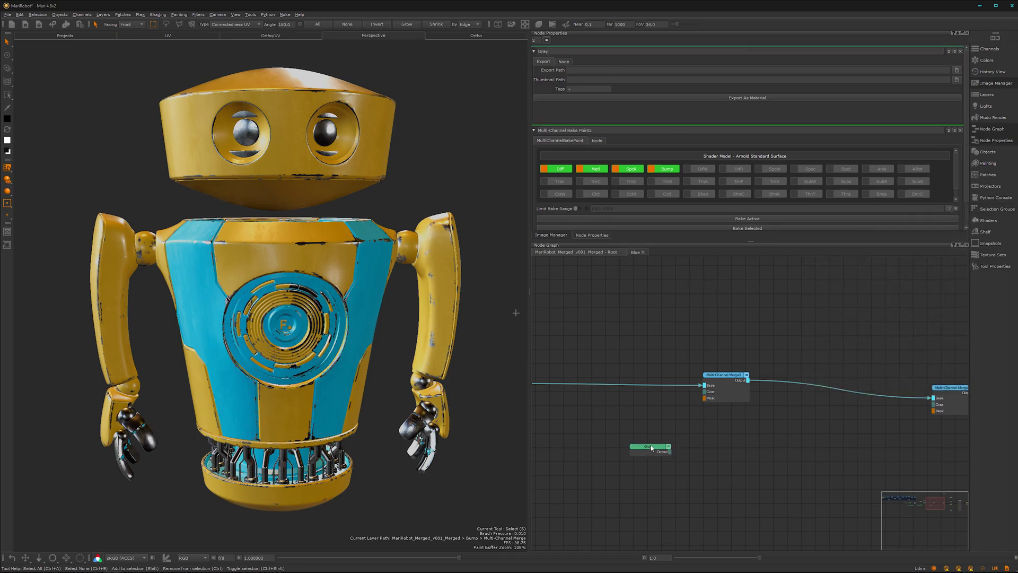
Connect the Gray material to the new merge's Over input and a new black 4096 x 4096 8-bit Paint node to its Mask
left_click_drag(652, 448, 711, 395)
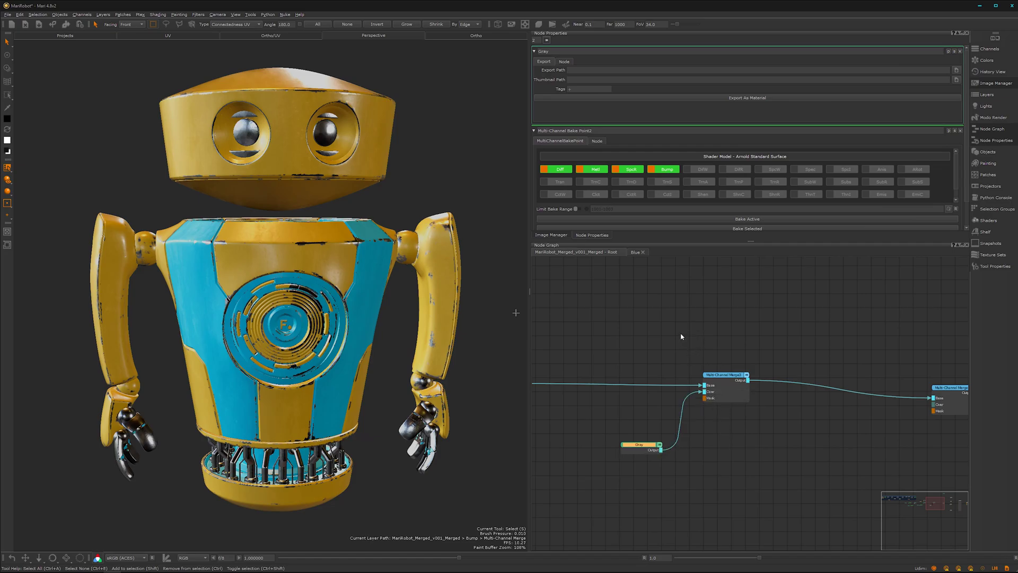
key("p")
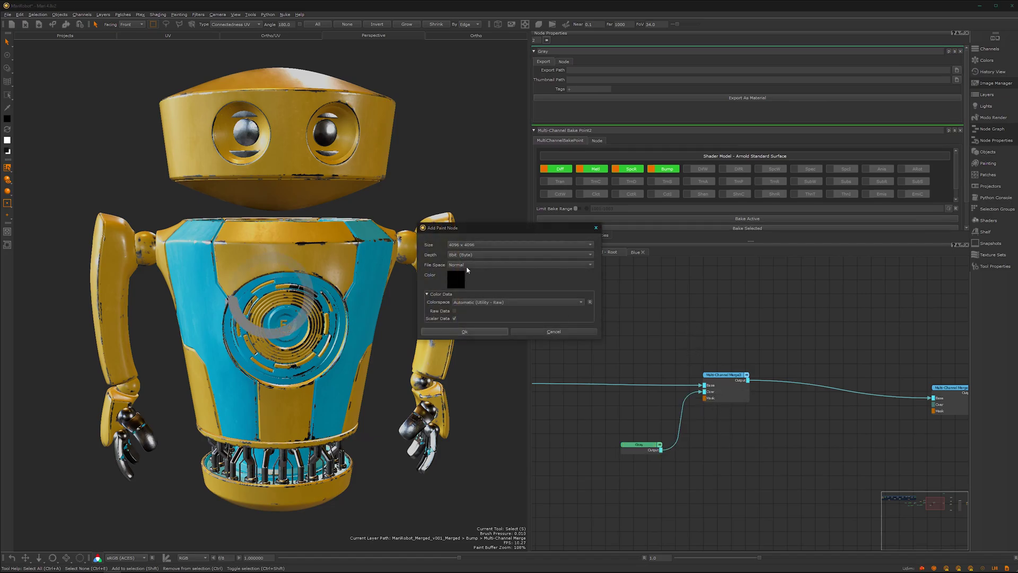
left_click(476, 332)
left_click(476, 332)
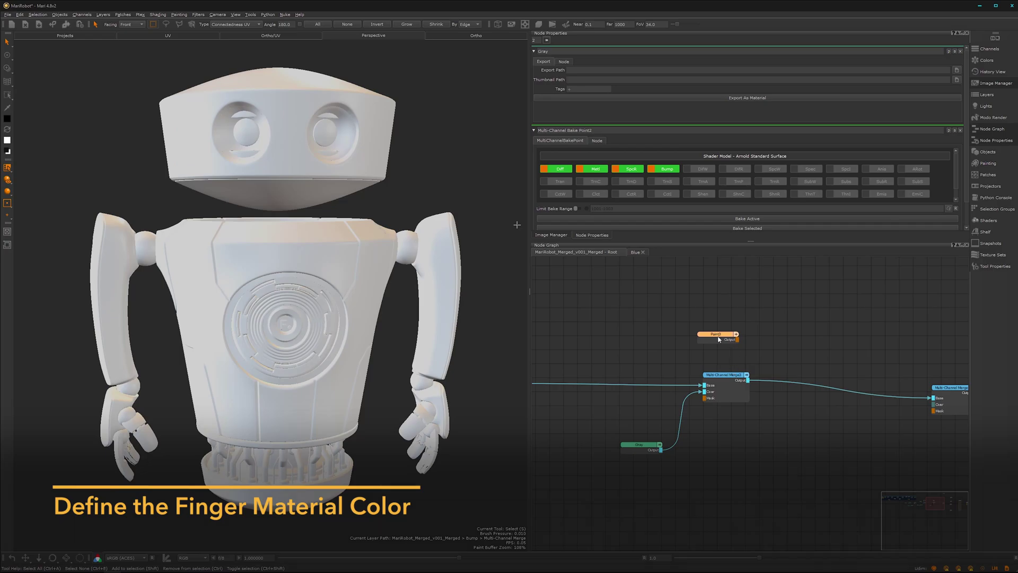
mouse_move(719, 340)
left_mouse_down()
mouse_move(749, 339)
mouse_move(726, 411)
mouse_move(721, 396)
left_mouse_up()
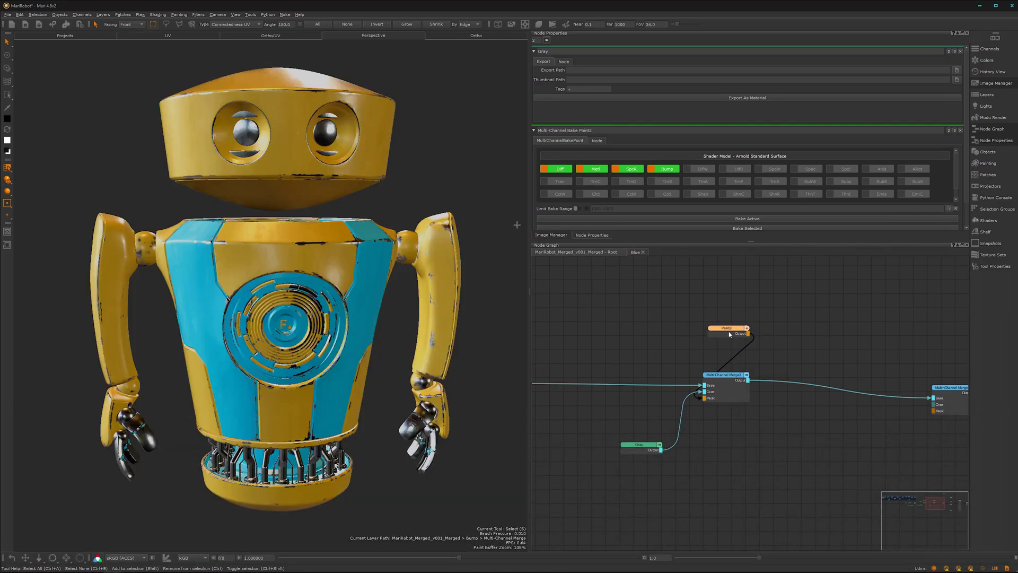
left_click_drag(729, 333, 732, 336)
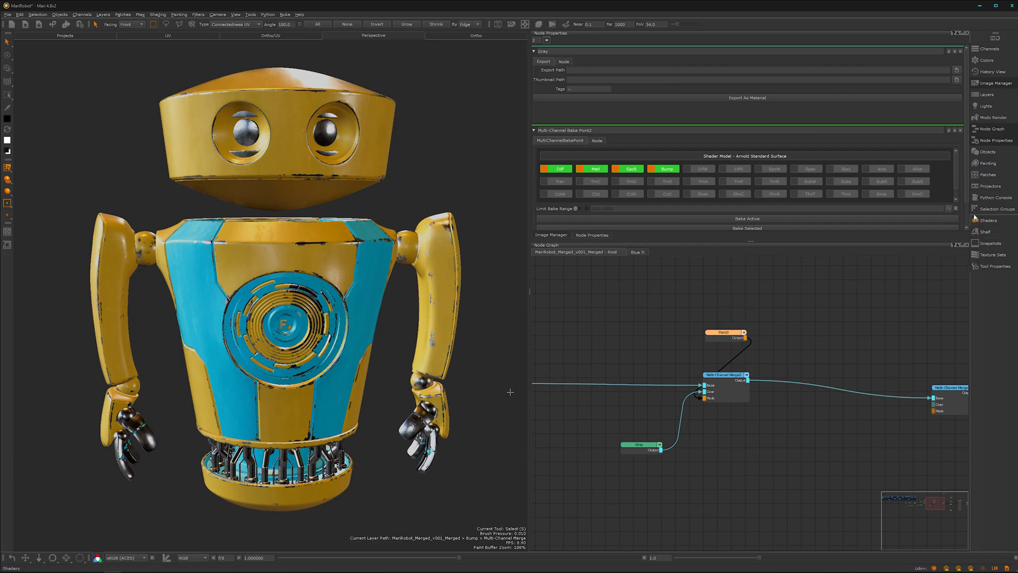
Select the Gray selection group's finger faces and fill them with white in the mask Paint node
left_click(996, 209)
left_click(818, 249)
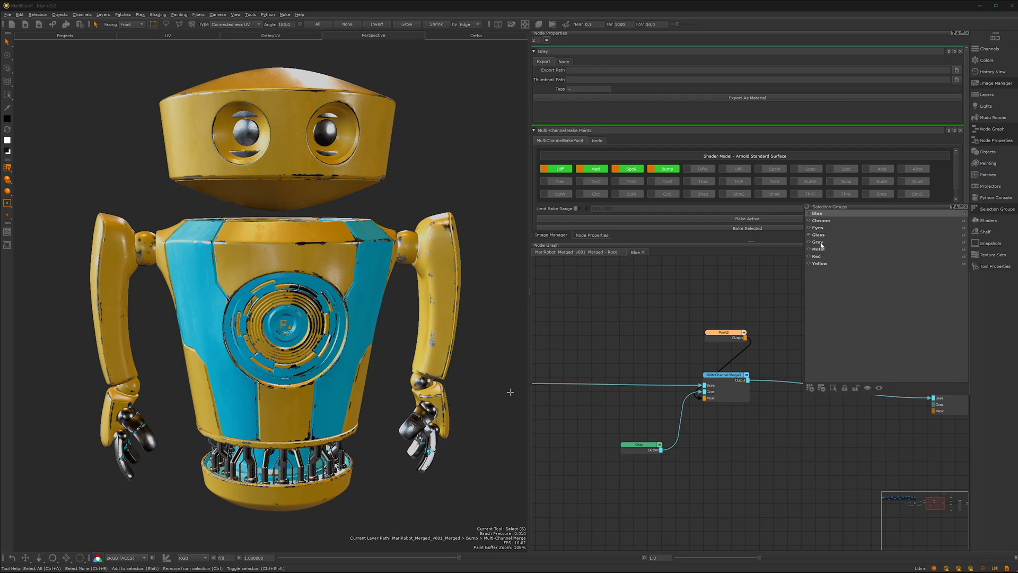
right_click(440, 480)
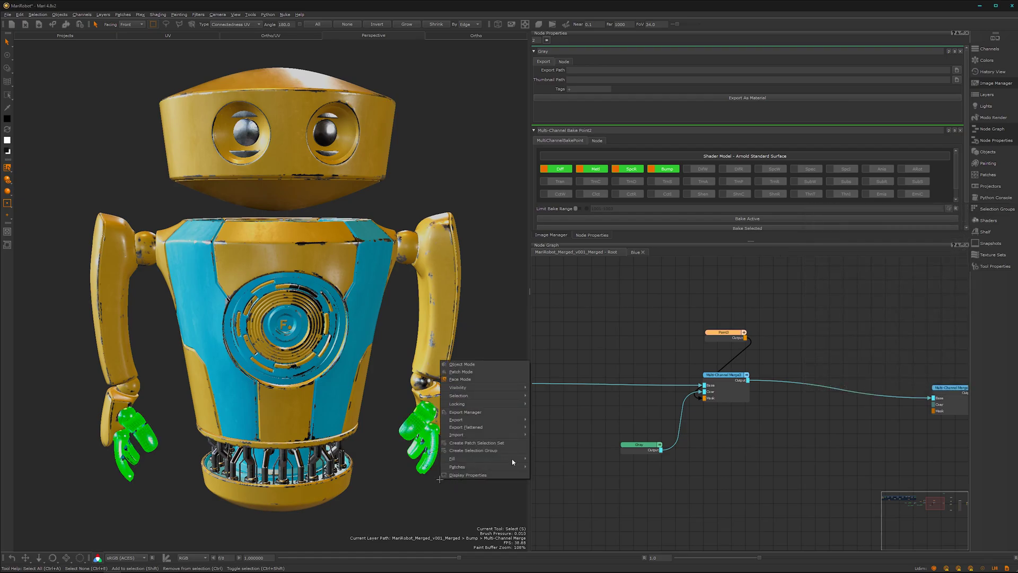
mouse_move(514, 458)
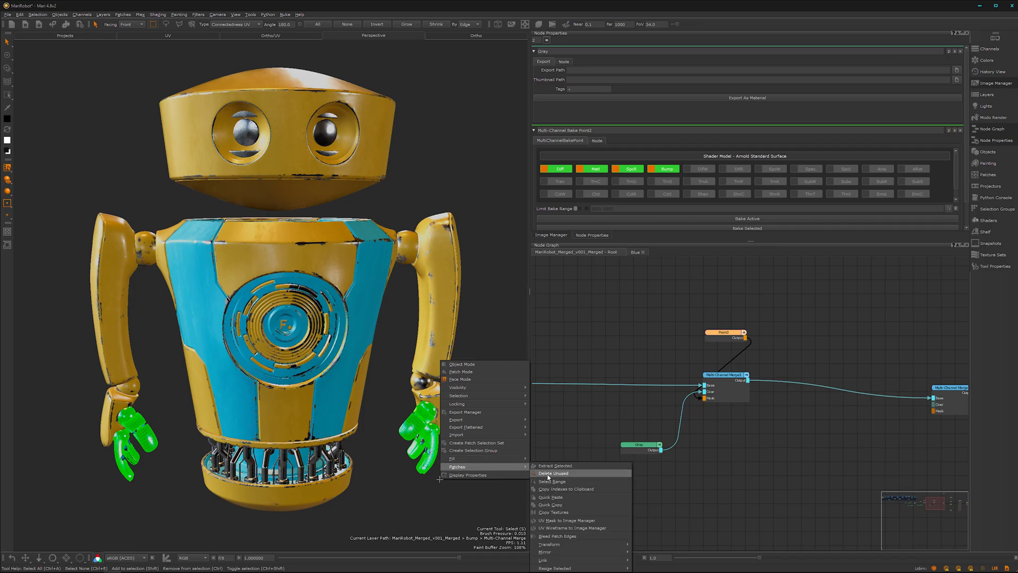
left_click(554, 481)
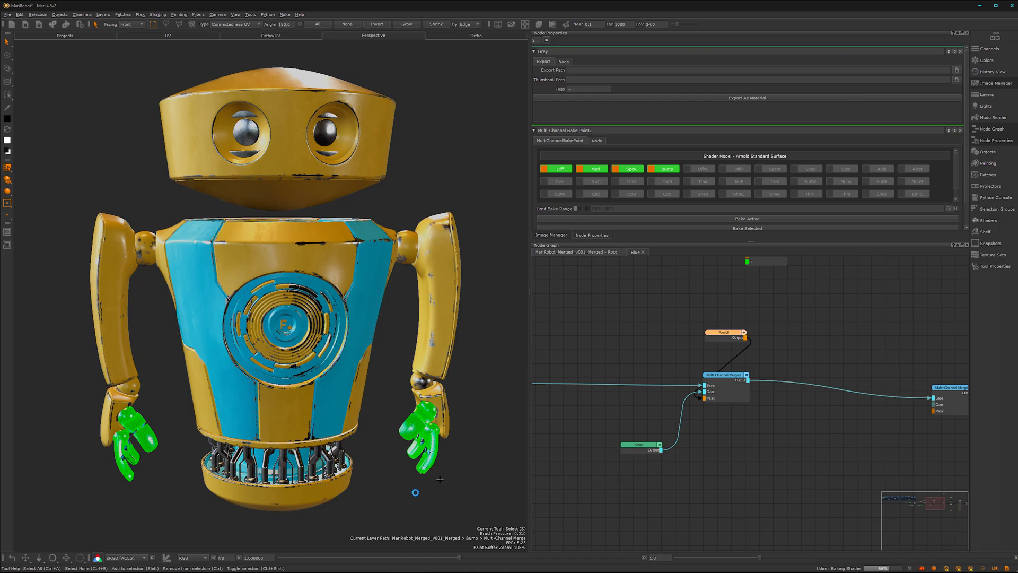
Open the Gray material's internal node network for editing
middle_click_drag(399, 459, 412, 435, "alt")
right_click_drag(412, 436, 412, 407, "alt")
middle_click_drag(357, 414, 244, 316, "alt")
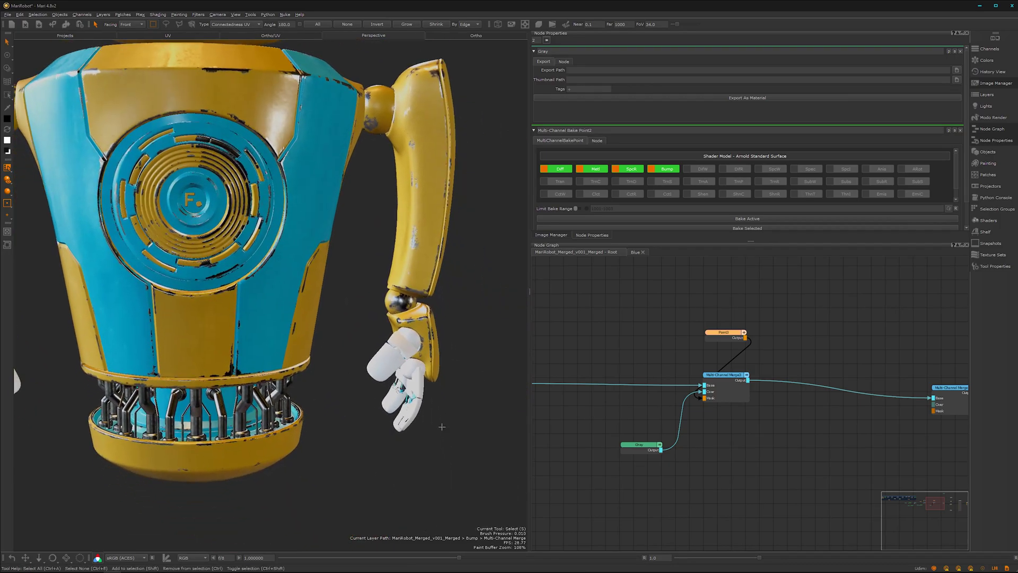
left_click(646, 446)
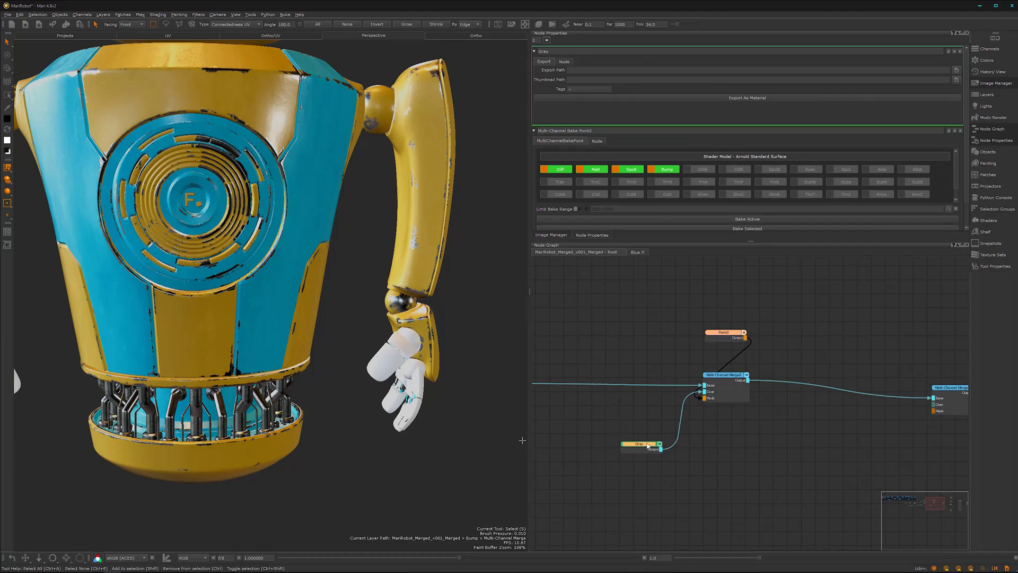
left_click_drag(648, 449, 647, 451)
double_click(649, 451)
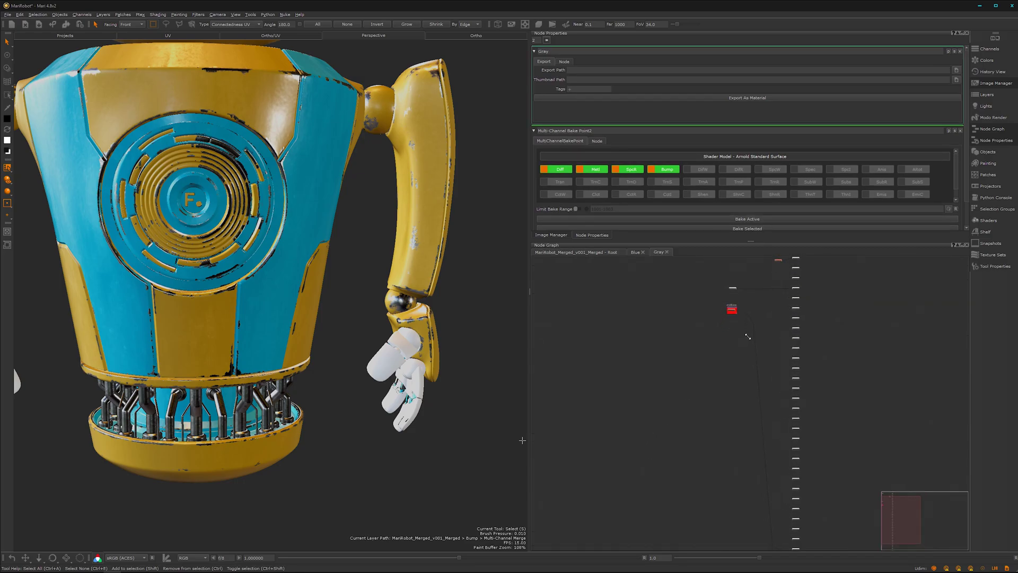
scroll(730, 310, "up", 5)
scroll(789, 341, "up", 3)
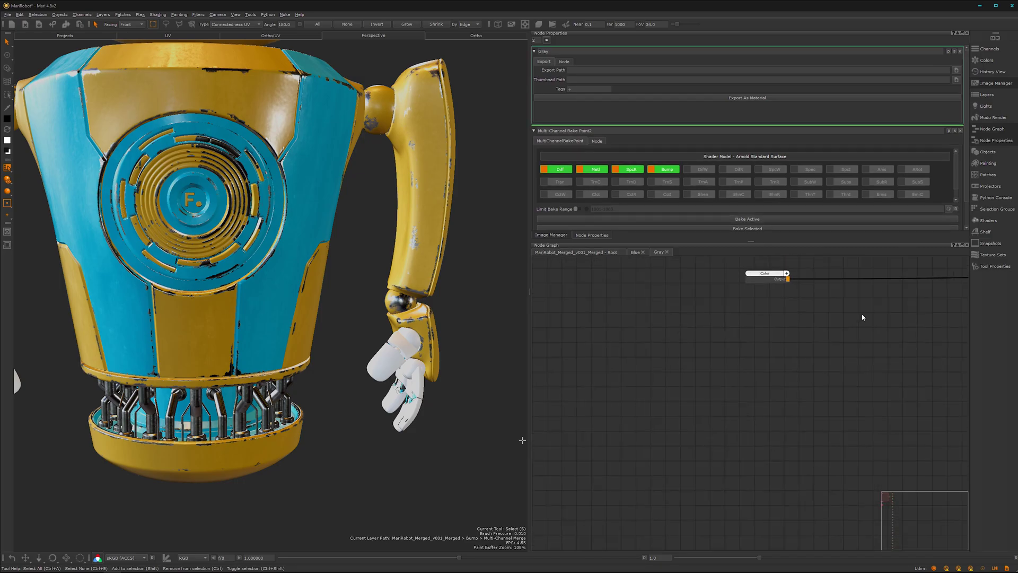
Set the Gray material's Color node to a dark gray with RGB values of 0.3
left_click_drag(691, 349, 686, 349)
left_click(687, 354)
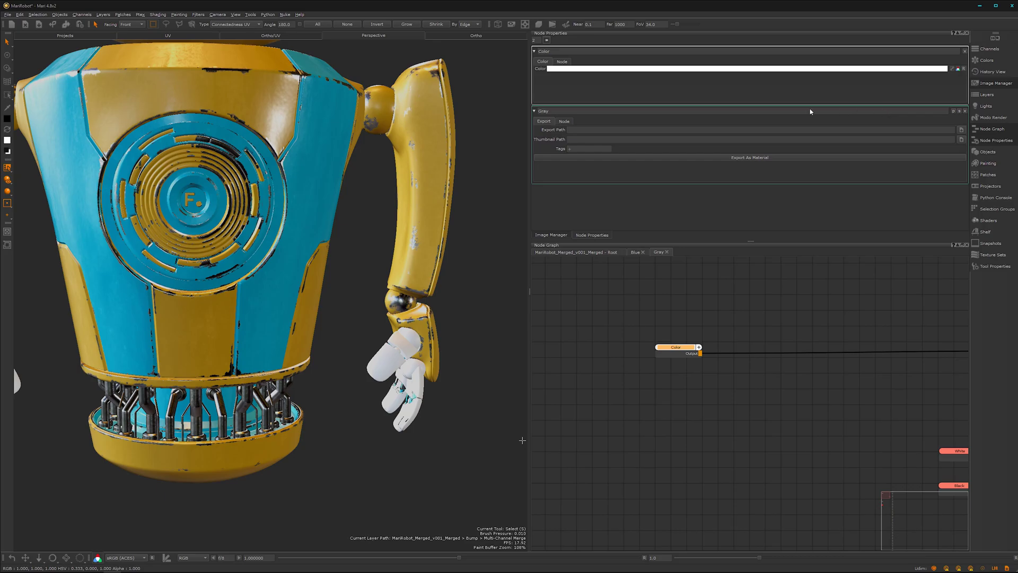
left_click_drag(872, 276, 849, 285)
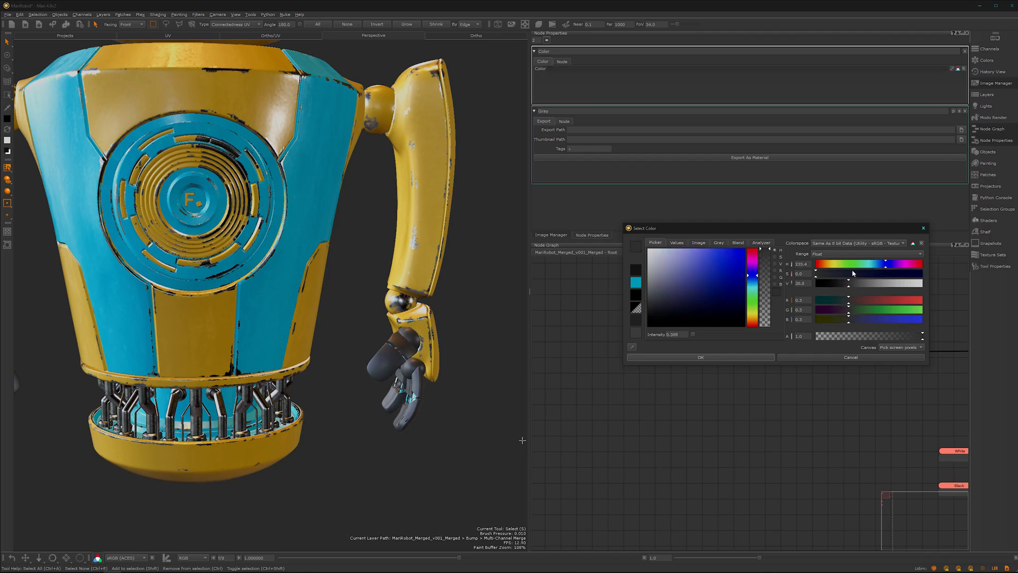
left_click_drag(849, 285, 849, 284)
left_click(768, 357)
Examine the finger material on the robot's hand from several angles
mouse_move(347, 416)
left_mouse_down("alt")
mouse_move(332, 424)
mouse_move(355, 412)
left_mouse_up("alt")
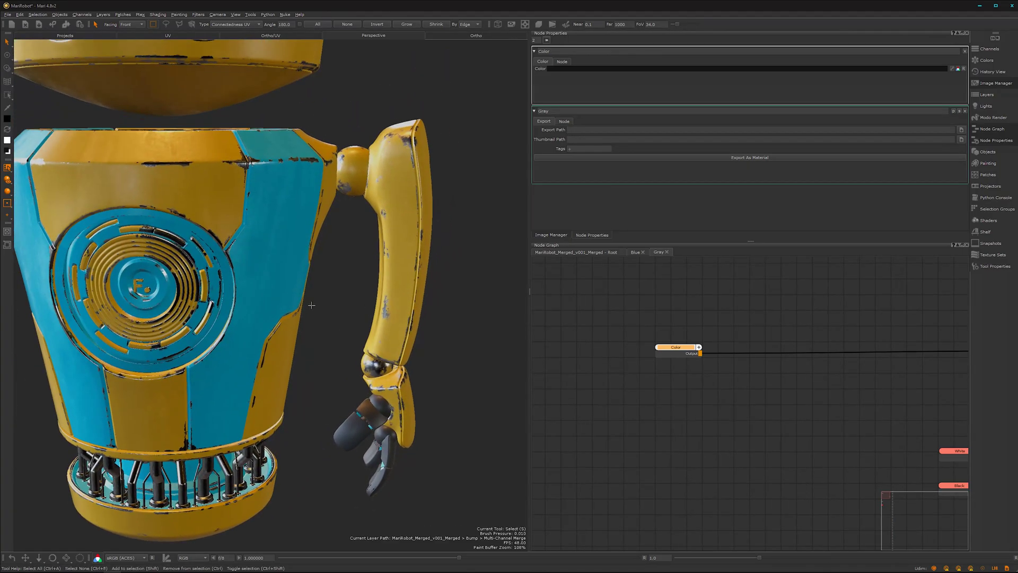
middle_click_drag(329, 388, 341, 316, "alt")
left_click_drag(341, 316, 332, 342, "alt")
middle_click_drag(308, 346, 352, 438, "alt")
left_click_drag(352, 438, 332, 404, "alt")
middle_click_drag(331, 404, 265, 324, "alt")
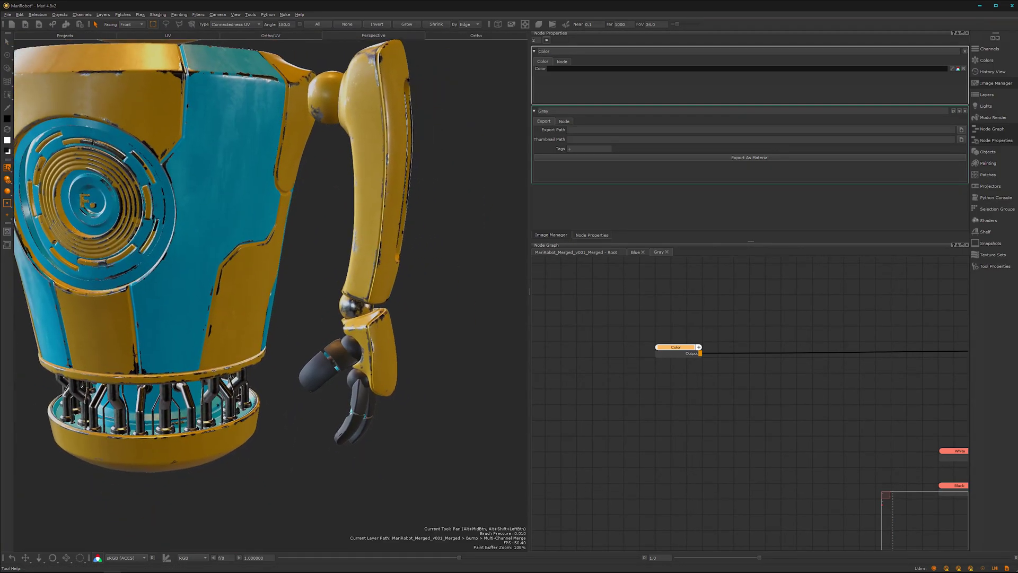
Set the Color1 node in the Gray material's network to a neutral gray with an HSV value of 30
middle_click_drag(746, 414, 660, 413)
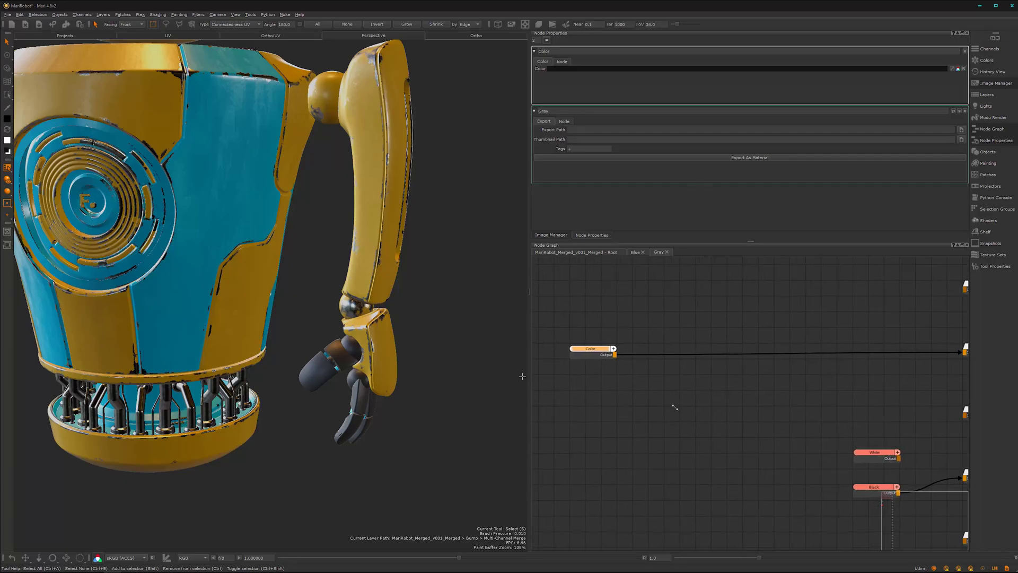
scroll(663, 425, "up", 3)
middle_click_drag(724, 422, 621, 443)
scroll(657, 422, "down", 4)
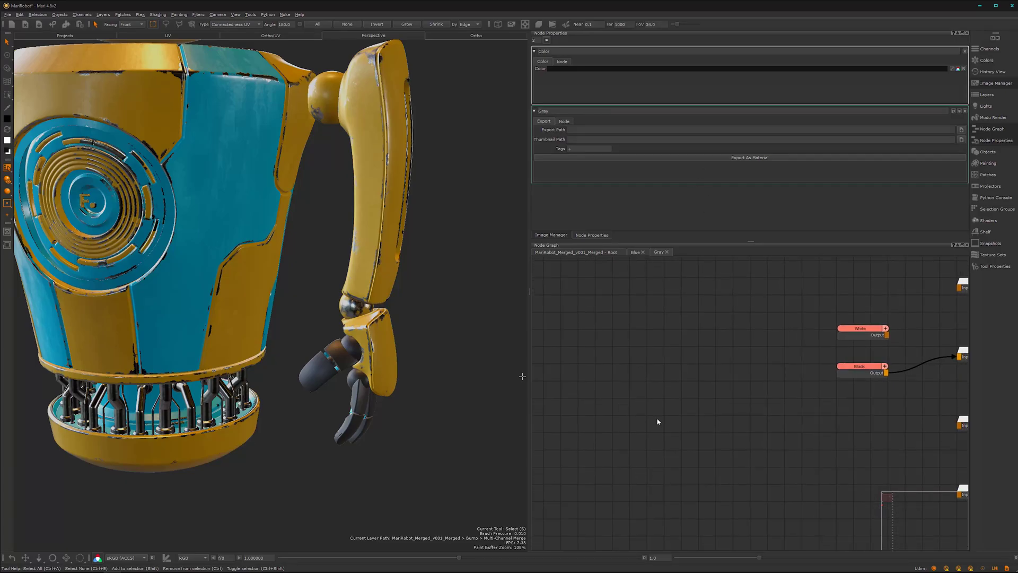
scroll(610, 475, "down", 3)
middle_click_drag(597, 480, 685, 353)
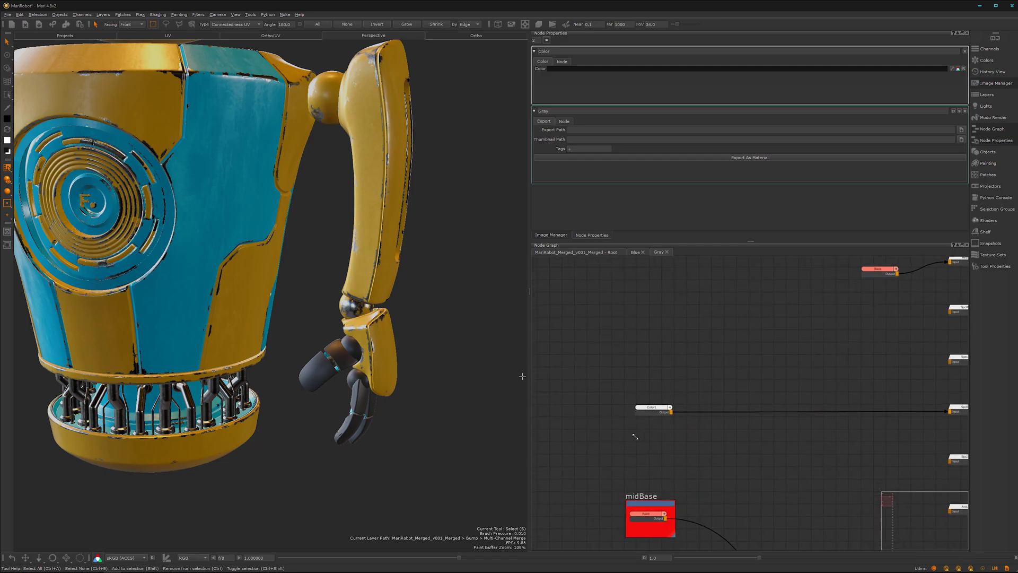
scroll(638, 438, "up", 4)
left_click(666, 396)
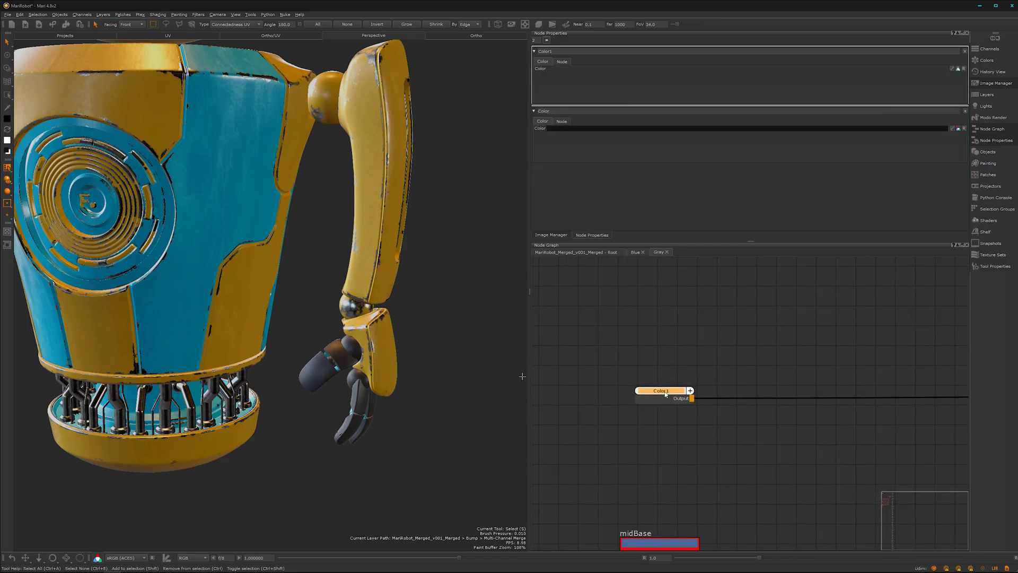
left_click(766, 68)
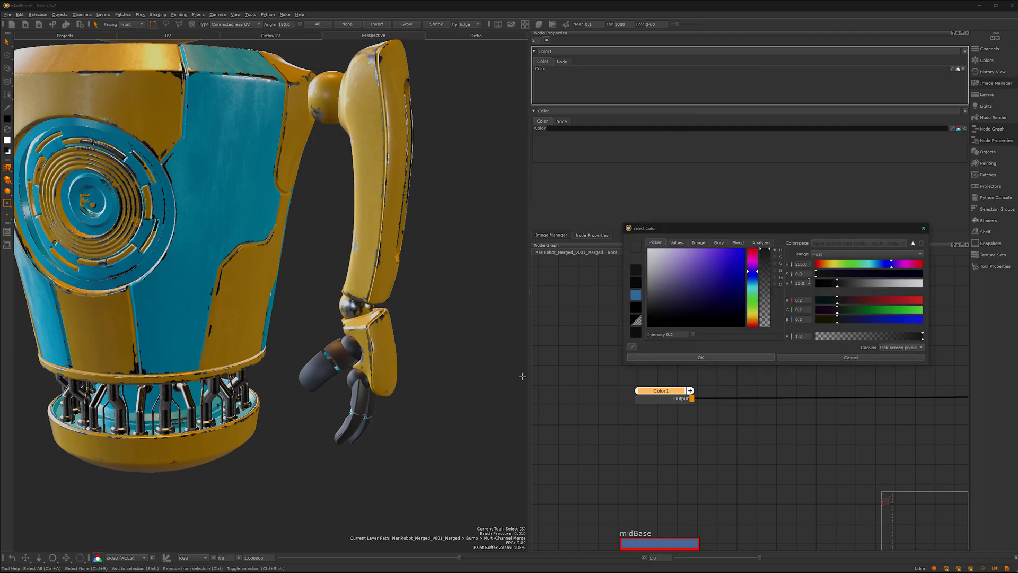
left_click_drag(809, 281, 789, 283)
type("30")
key("Return")
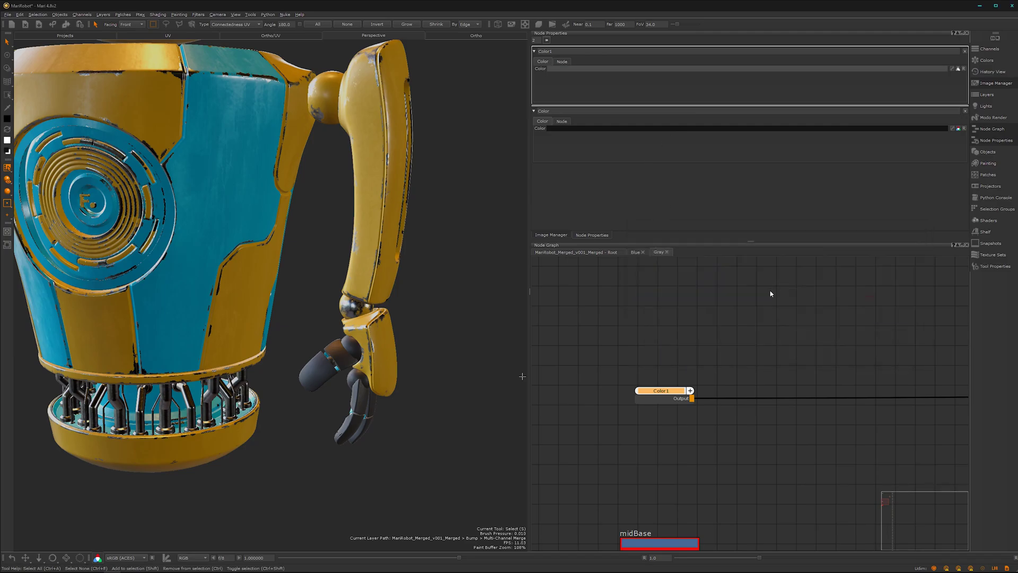
Insert a Merge node between the finger mask Paint node and the Gray material's Multi-Channel Merge node in the root graph
middle_click_drag(367, 398, 375, 353)
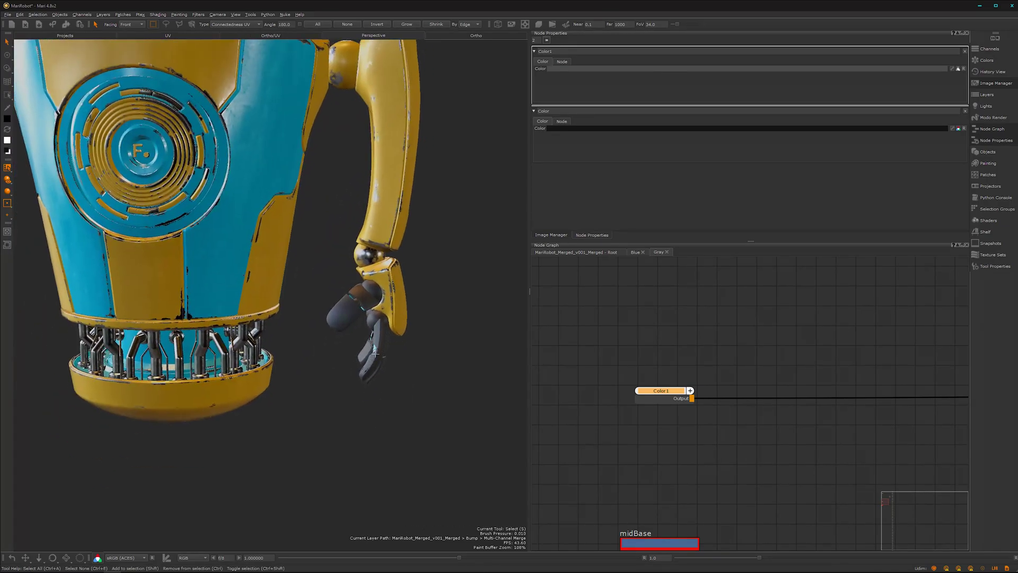
right_click_drag(404, 349, 454, 325, "alt")
middle_click_drag(455, 325, 266, 286, "alt")
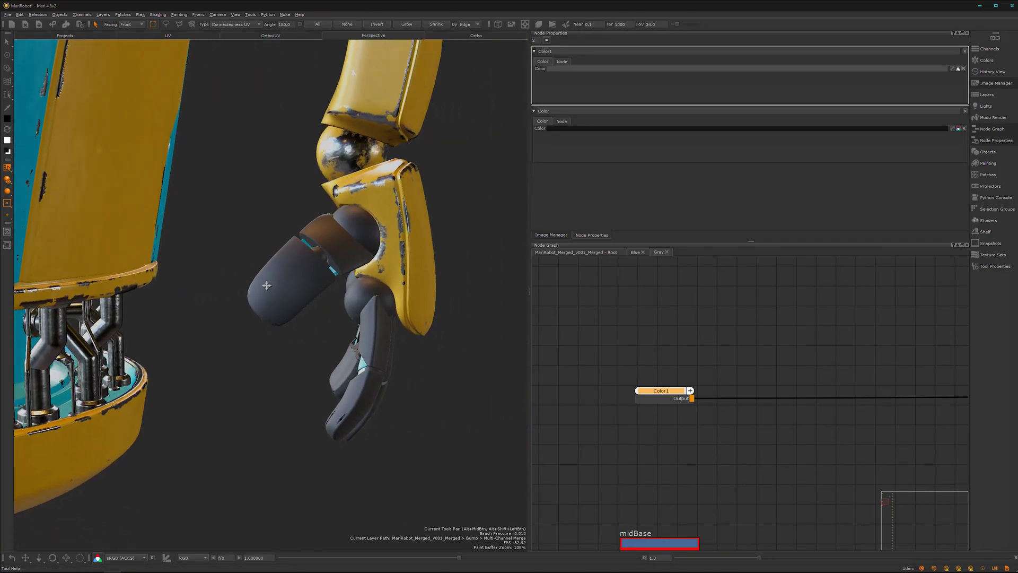
left_click_drag(267, 286, 268, 282, "alt")
scroll(679, 443, "down", 6)
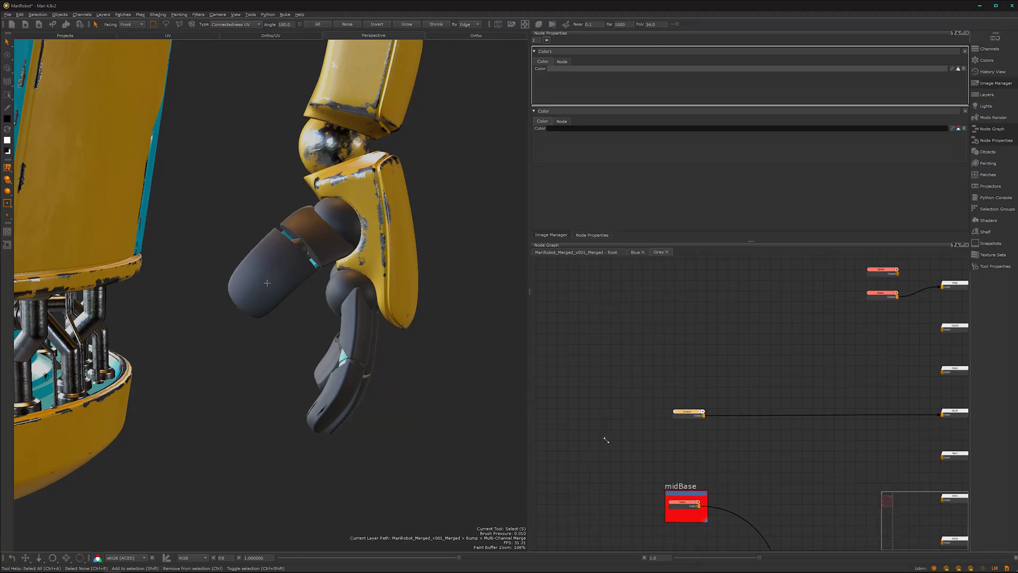
middle_click_drag(732, 421, 668, 464)
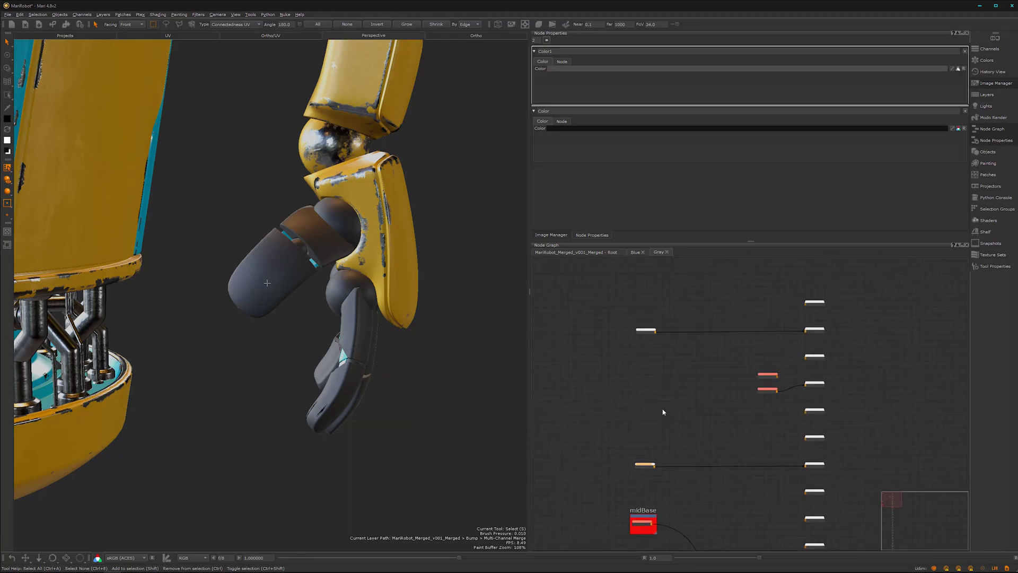
left_click(598, 255)
scroll(721, 399, "down", 1)
mouse_move(689, 373)
middle_mouse_down()
mouse_move(763, 402)
mouse_move(764, 413)
middle_mouse_up()
left_click_drag(783, 384, 731, 376)
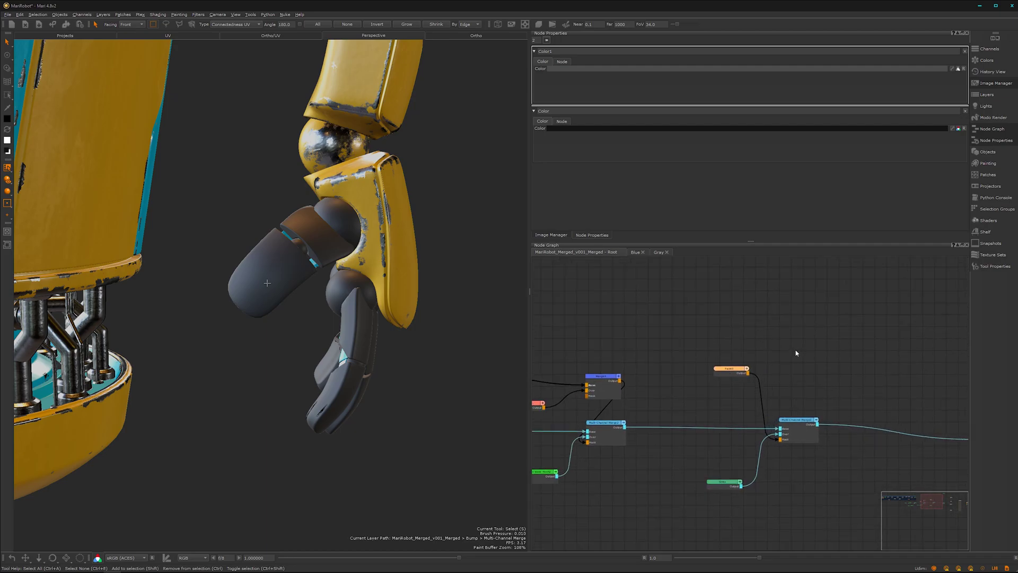
key("m")
mouse_move(806, 359)
left_mouse_down()
mouse_move(798, 354)
mouse_move(795, 370)
mouse_move(758, 379)
mouse_move(764, 392)
mouse_move(805, 374)
mouse_move(801, 356)
left_mouse_up()
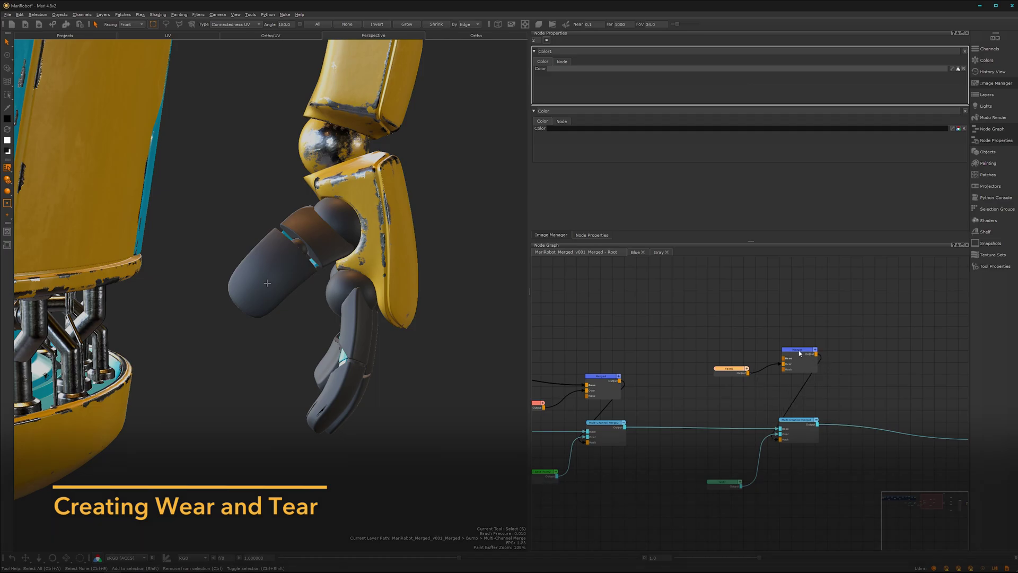
Set the blend mode of the mask's new Merge node to Multiply
left_click(801, 355)
left_click(922, 69)
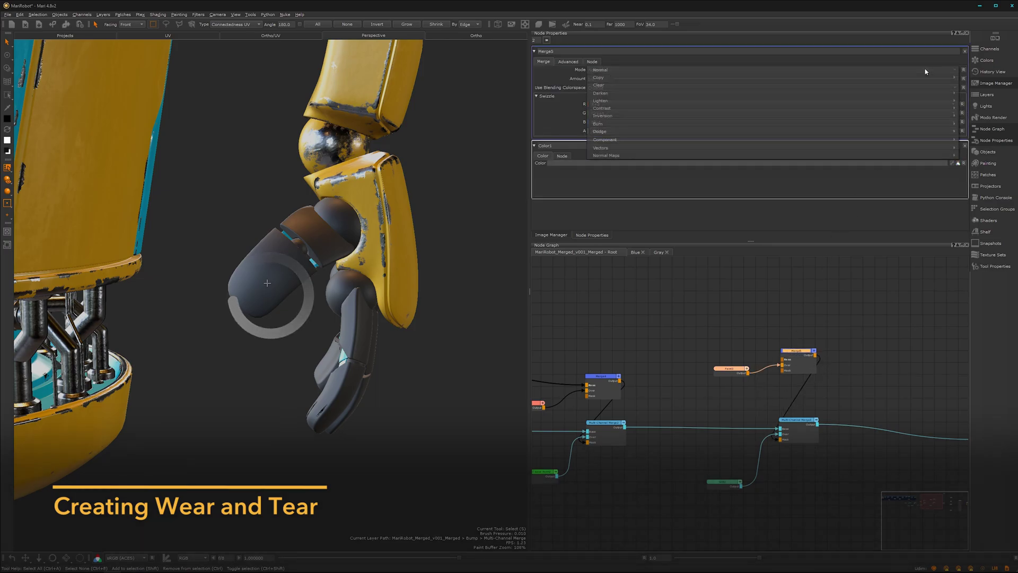
mouse_move(947, 93)
left_click(979, 102)
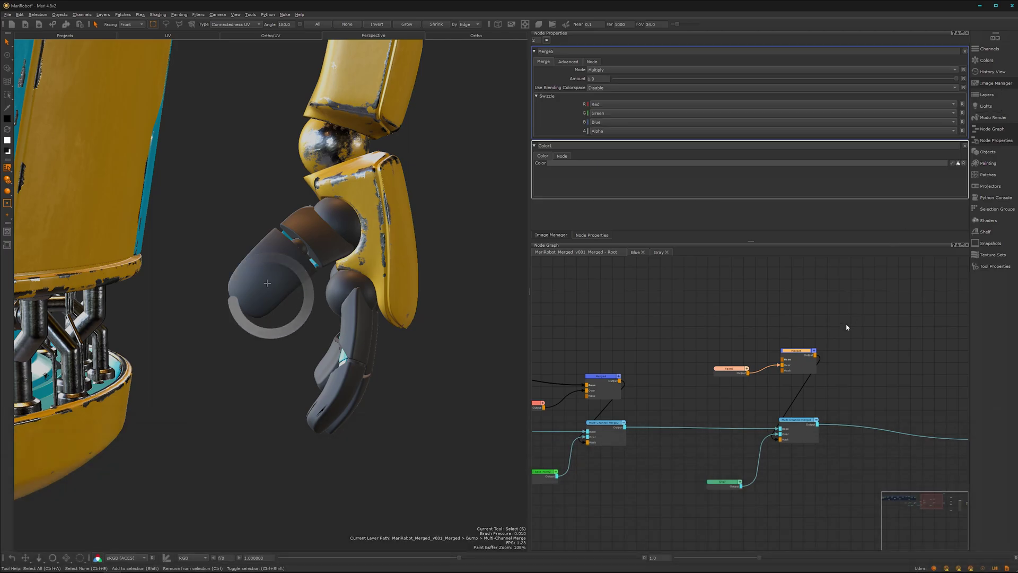
Connect the existing wear mask node in the blue backdrop to the Base input of the Multiply Merge node
scroll(702, 364, "down", 3)
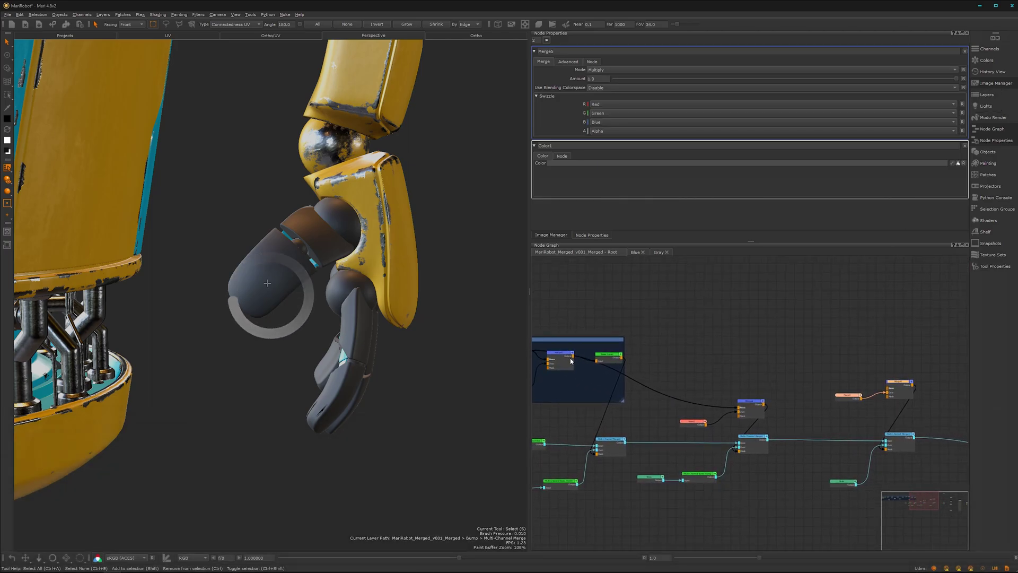
scroll(655, 342, "down", 1)
middle_click_drag(690, 331, 720, 337)
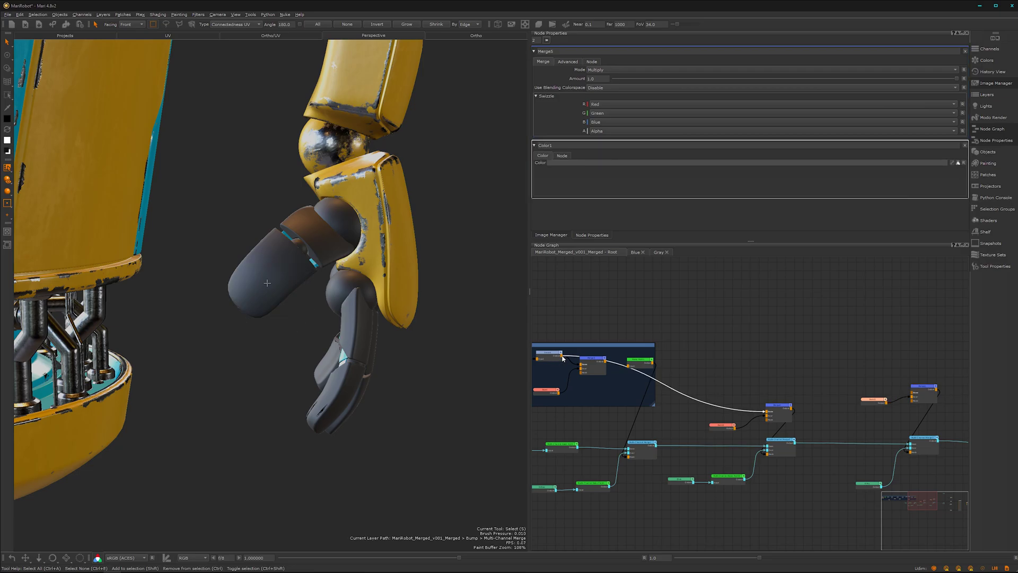
left_click_drag(563, 359, 916, 392)
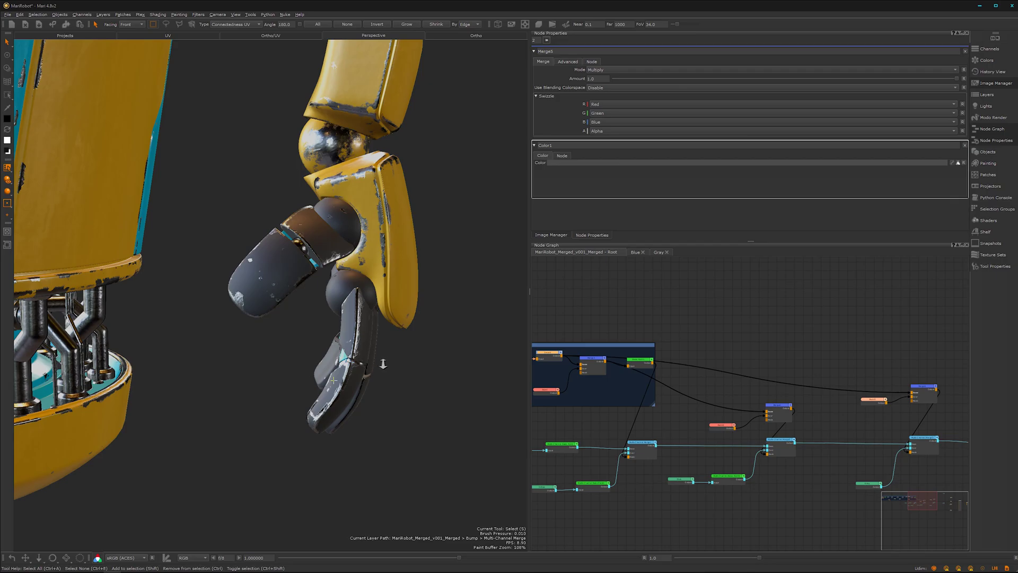
Examine the wear and chipped edges on the robot's fingers up close and from several angles
scroll(389, 362, "up", 3)
scroll(372, 351, "up", 3)
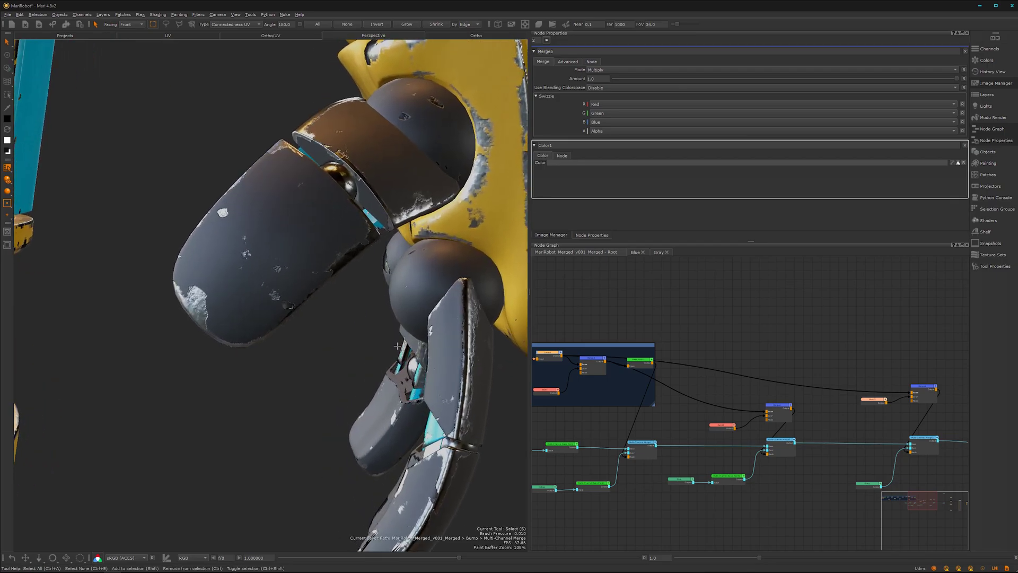
scroll(356, 391, "down", 1)
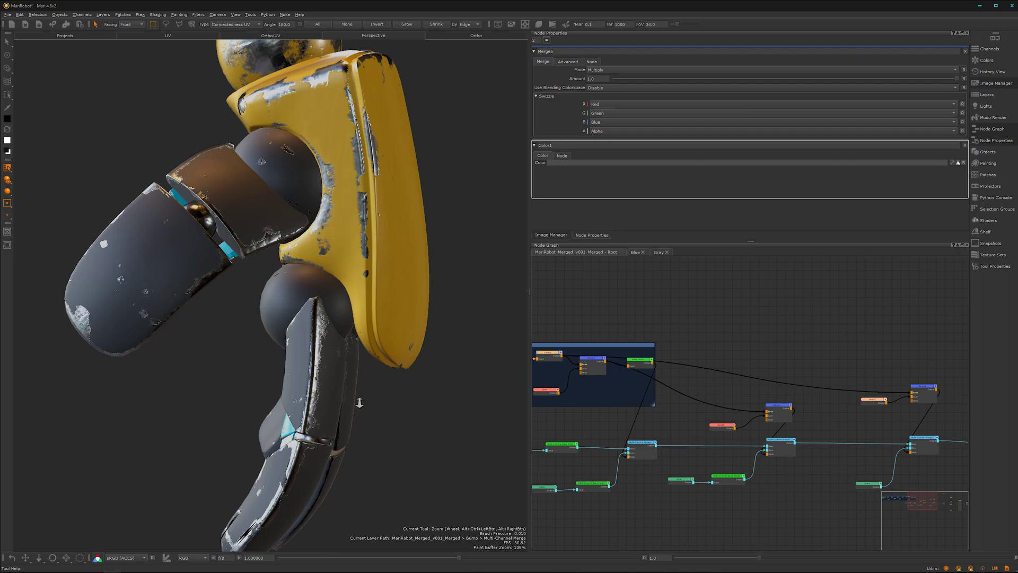
scroll(228, 424, "down", 3)
middle_click_drag(214, 418, 333, 392, "alt")
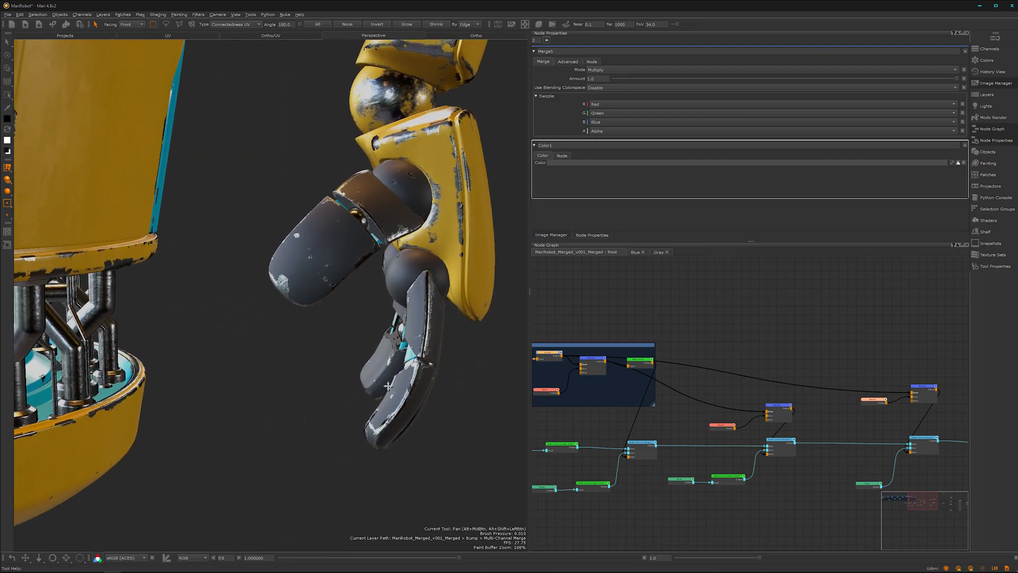
mouse_move(333, 391)
right_mouse_down("alt")
mouse_move(346, 432)
mouse_move(381, 419)
mouse_move(331, 379)
right_mouse_up("alt")
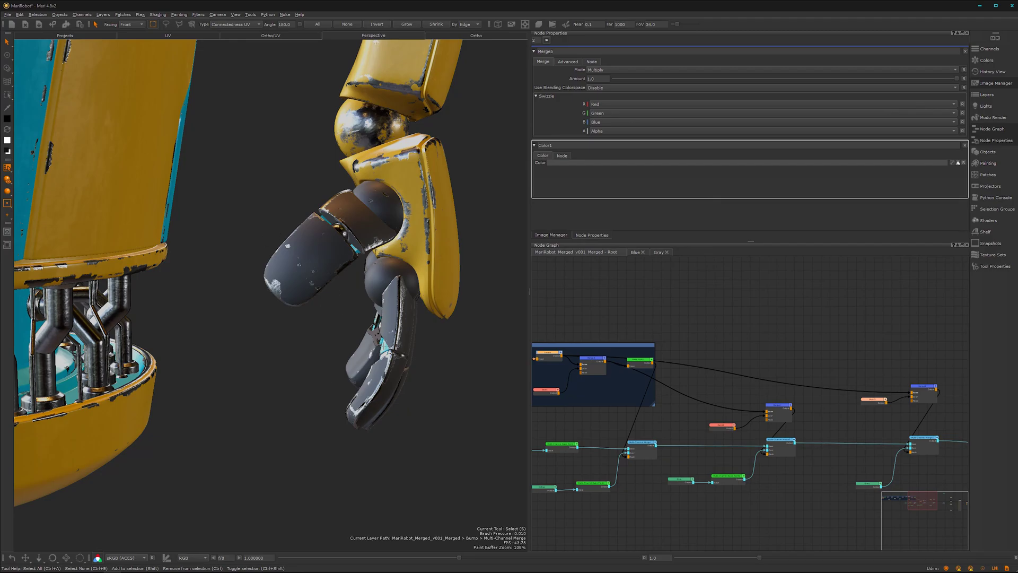
left_click_drag(380, 420, 334, 416, "alt")
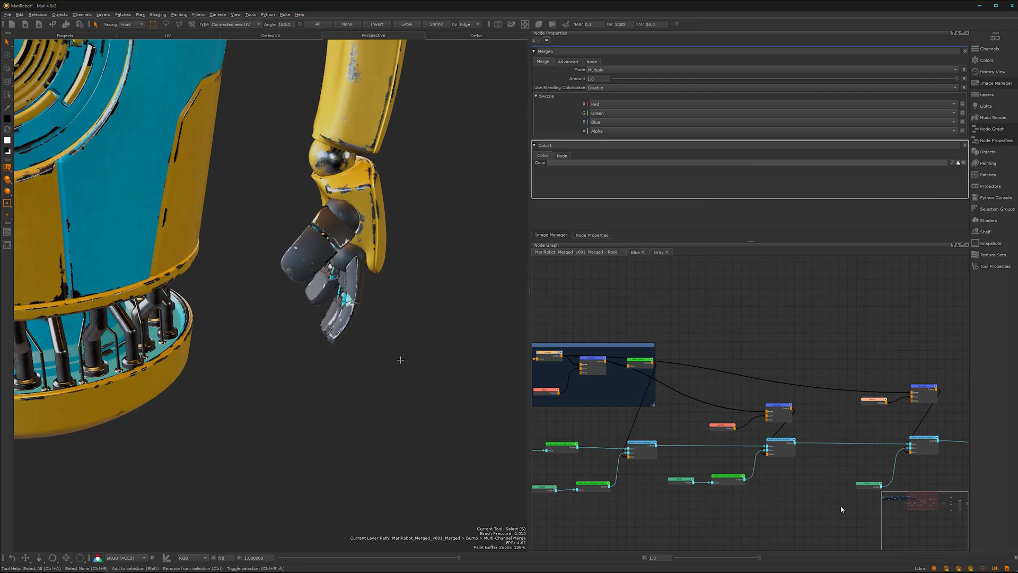
Return to the Gray material's internal node network
middle_click_drag(838, 508, 664, 479)
right_click_drag(735, 472, 743, 471, "alt")
scroll(744, 470, "up", 2)
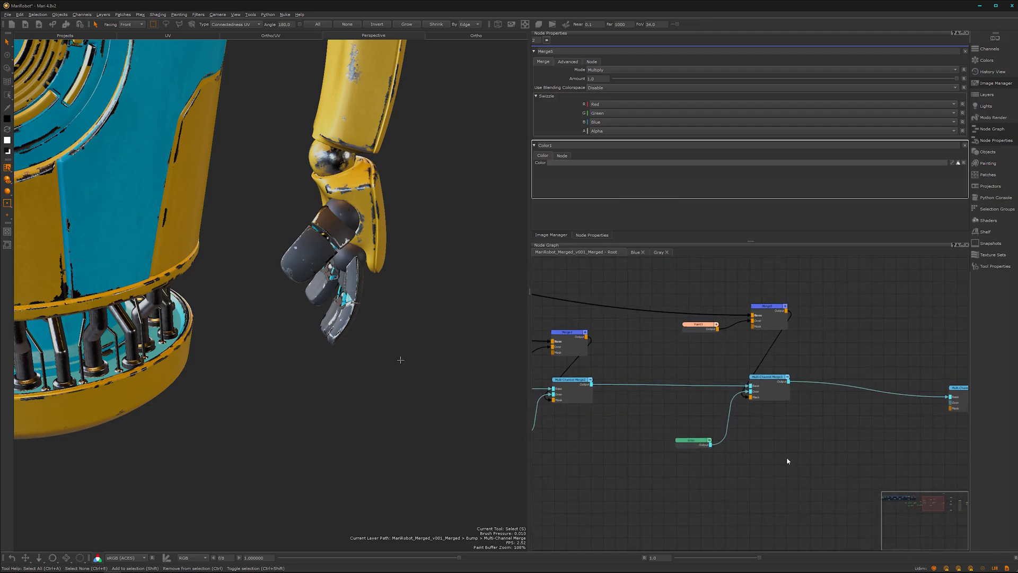
left_click(696, 444)
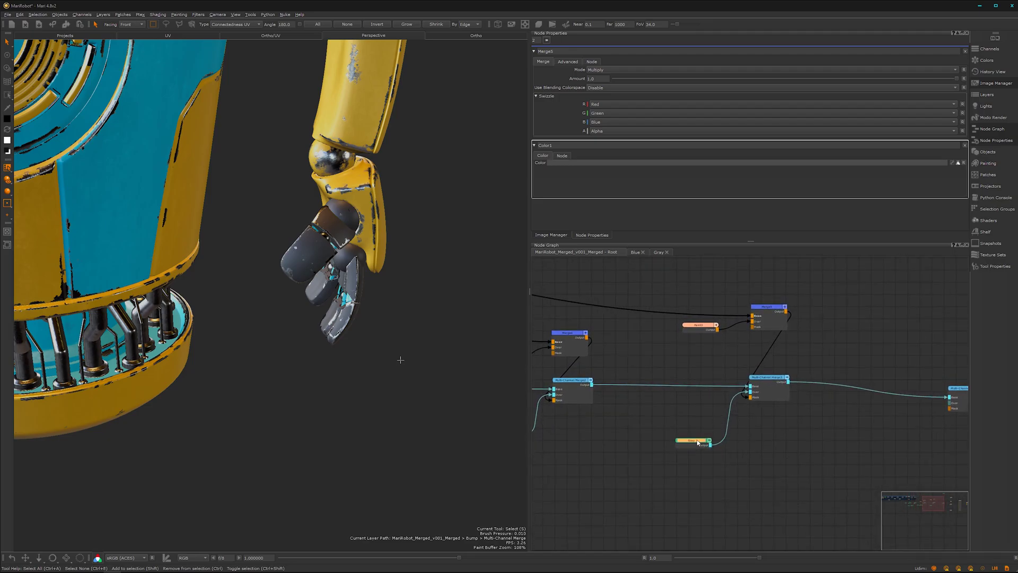
left_click(657, 253)
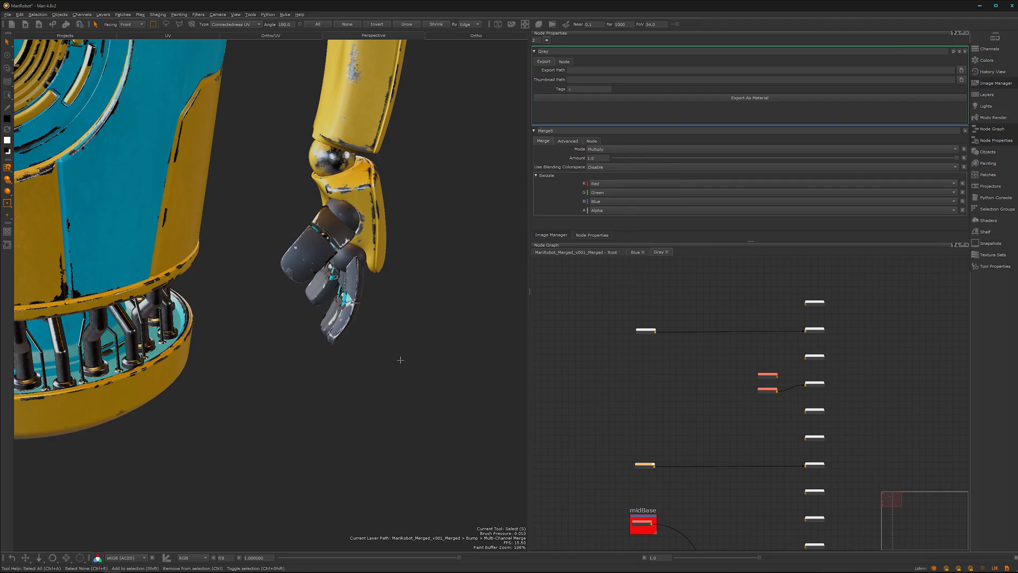
Insert a Merge node on the Color1 node's output with Color1 feeding its Base input, spaced away from Color1
right_click_drag(655, 456, 810, 325, "alt")
middle_click_drag(671, 457, 725, 305, "alt")
right_click_drag(703, 393, 734, 371, "alt")
middle_click_drag(735, 371, 700, 433, "alt")
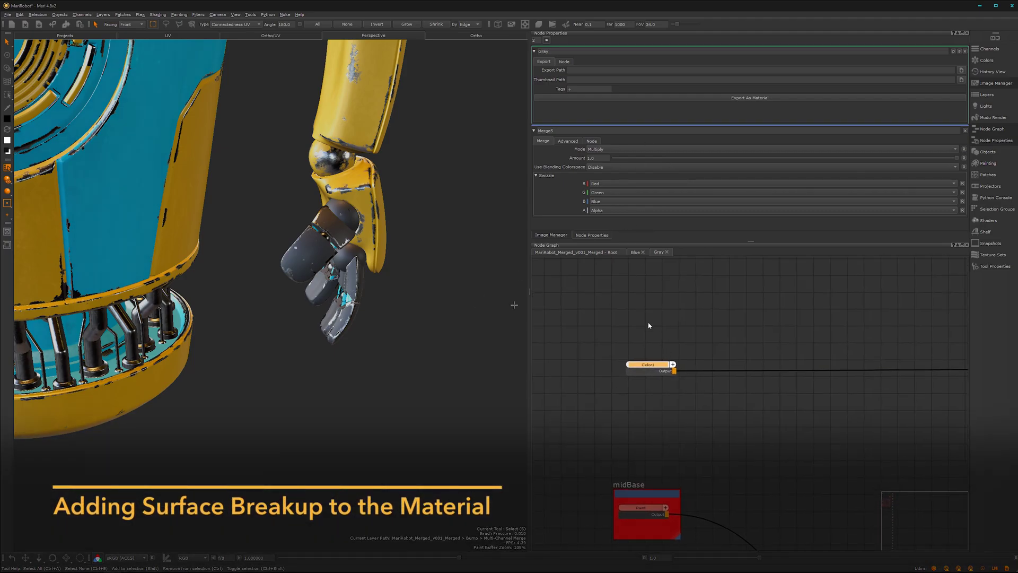
key("m")
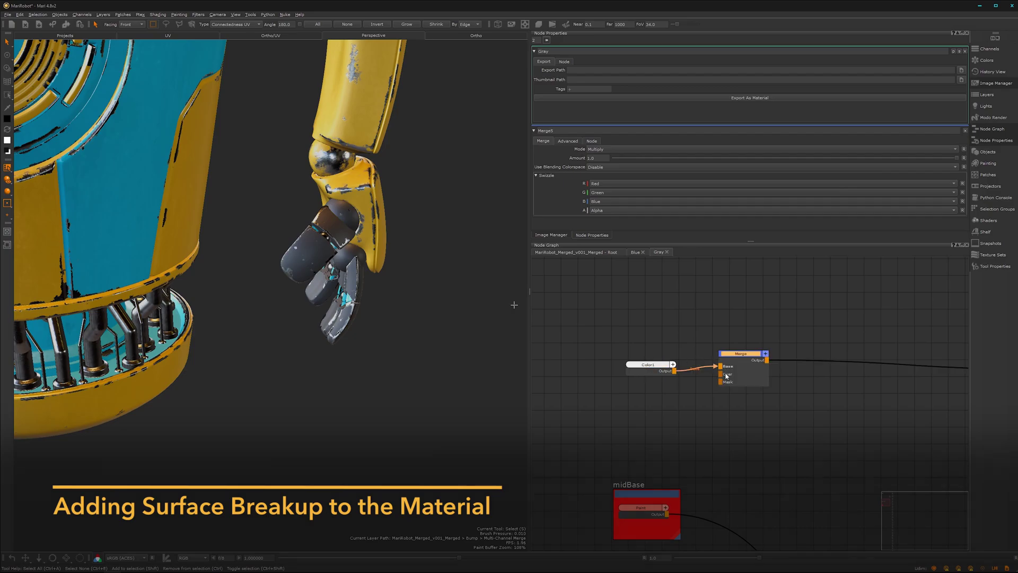
left_click_drag(744, 357, 788, 361)
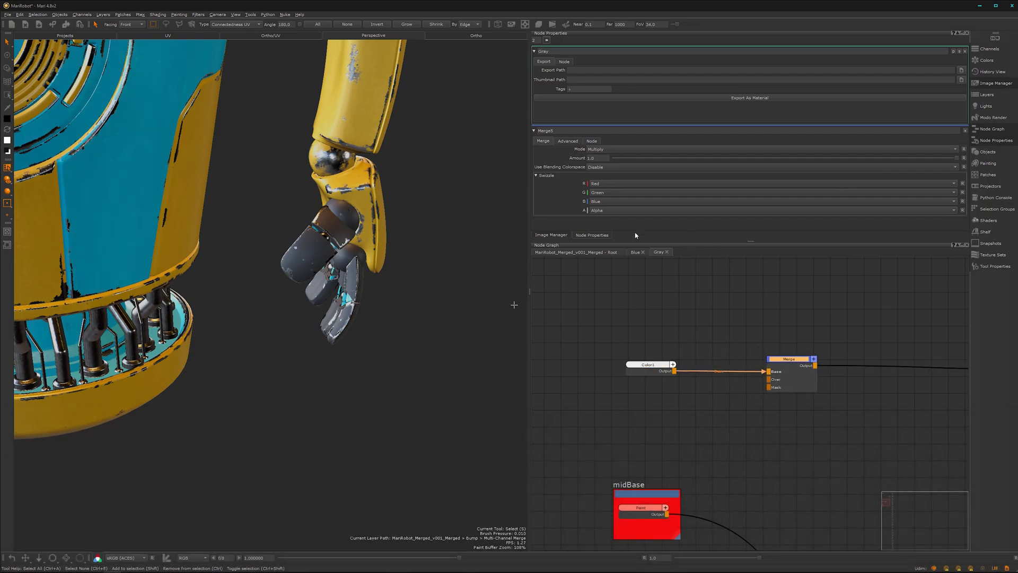
Preview several grunge textures and add SurfaceImperfections001_4K_var1.jpg as a Tiled node feeding the Merge node's Over input
left_click(551, 235)
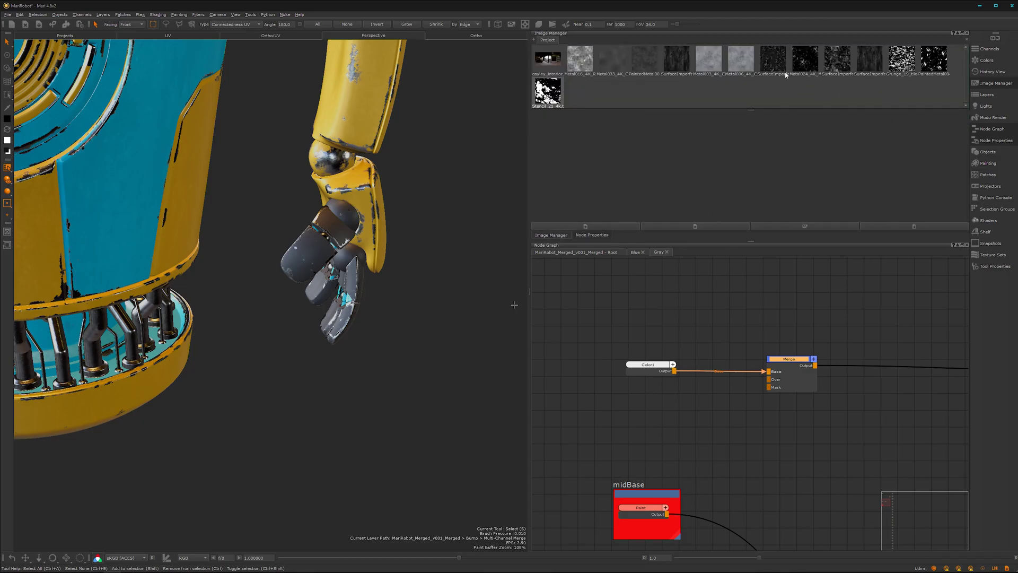
double_click(804, 65)
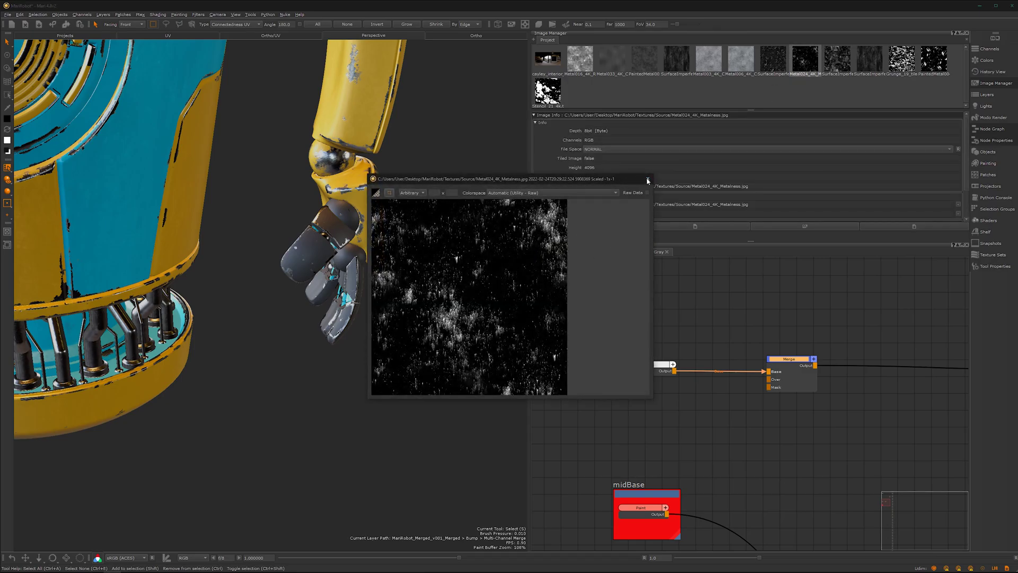
left_click(648, 179)
double_click(869, 64)
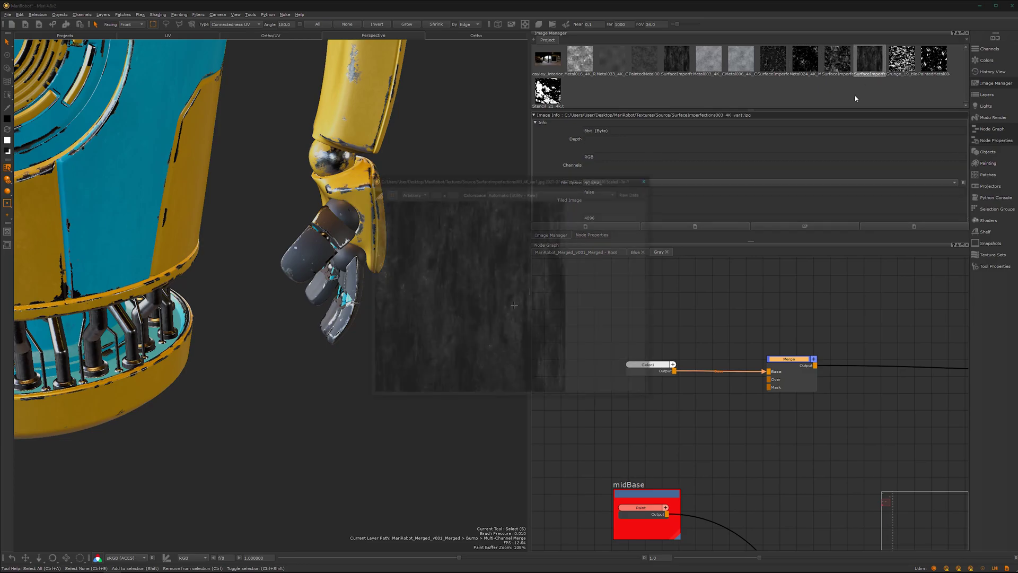
left_click(647, 179)
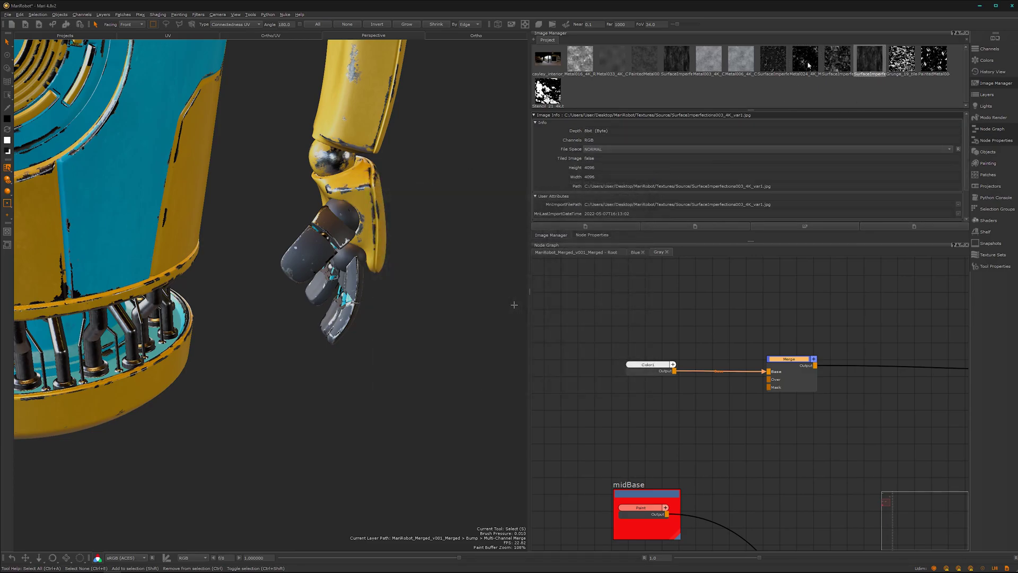
double_click(837, 63)
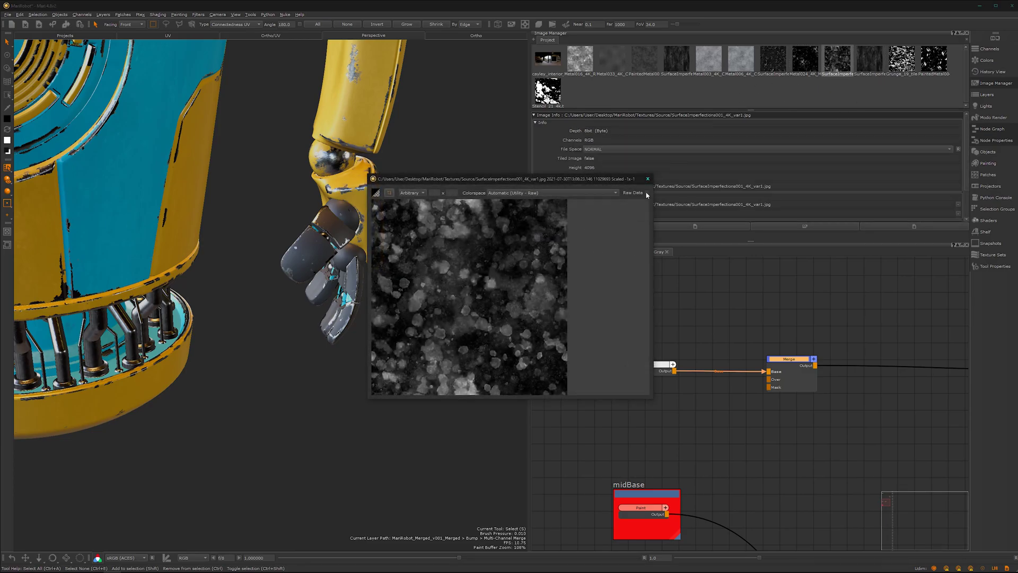
left_click(647, 180)
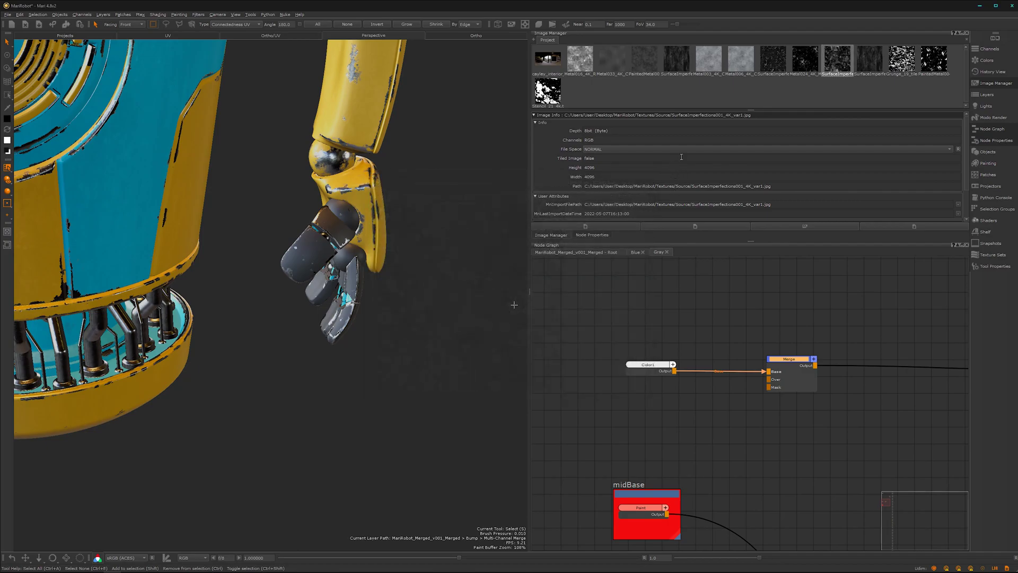
left_click_drag(838, 64, 797, 362)
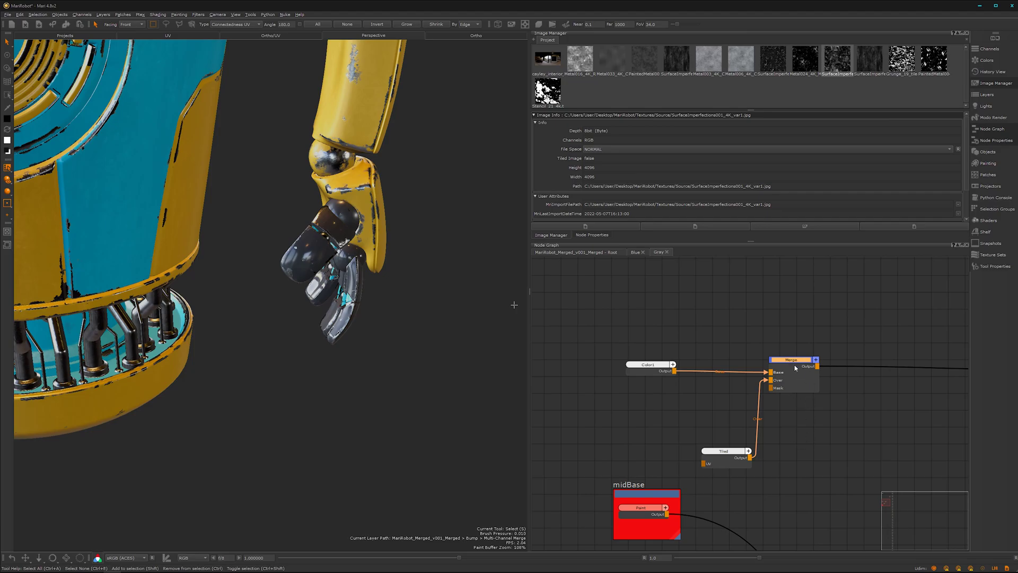
Set the blending mode of the Merge node that combines Color1 with the Tiled texture to Screen
double_click(805, 365)
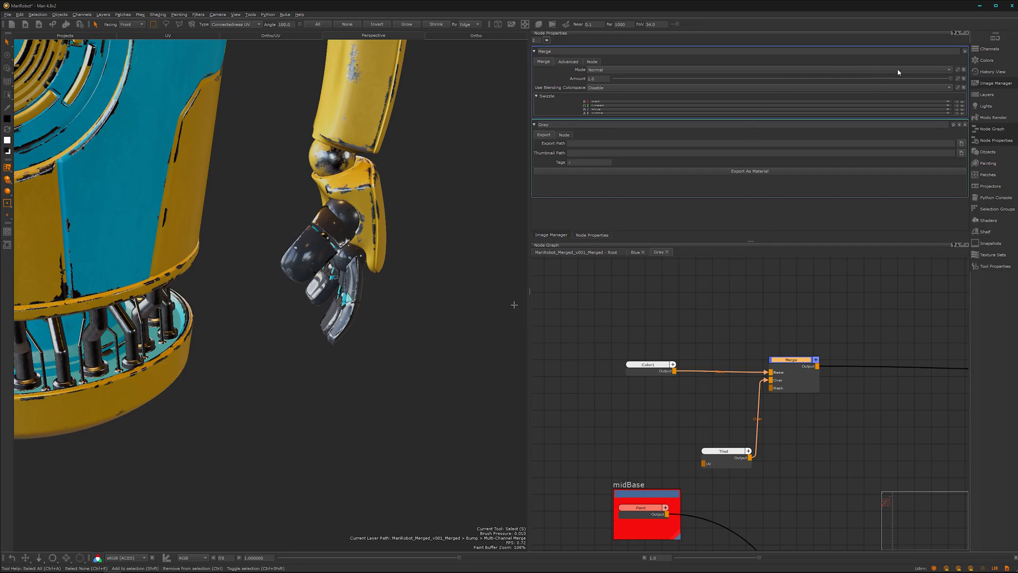
left_click_drag(799, 361, 800, 379)
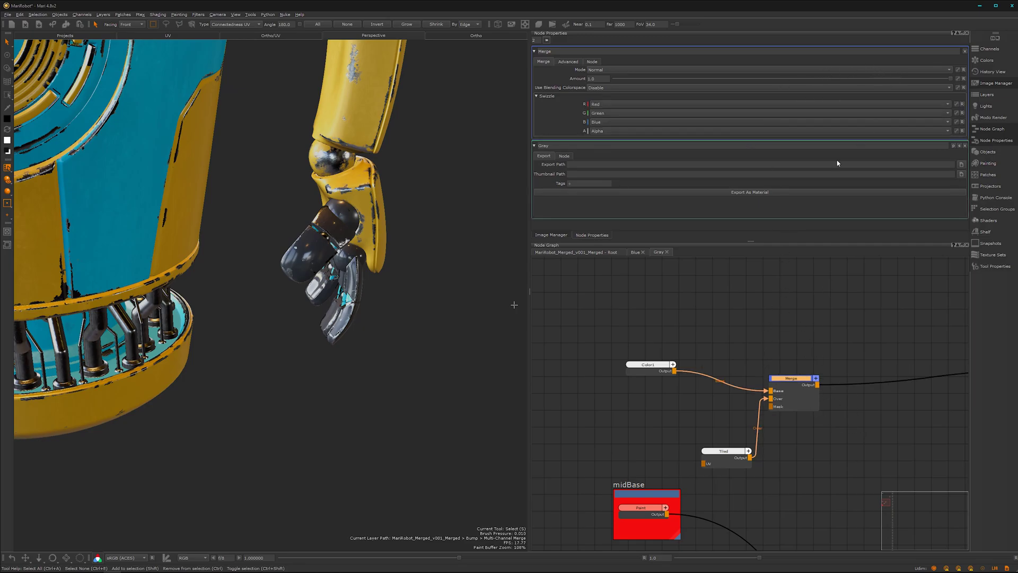
left_click(887, 70)
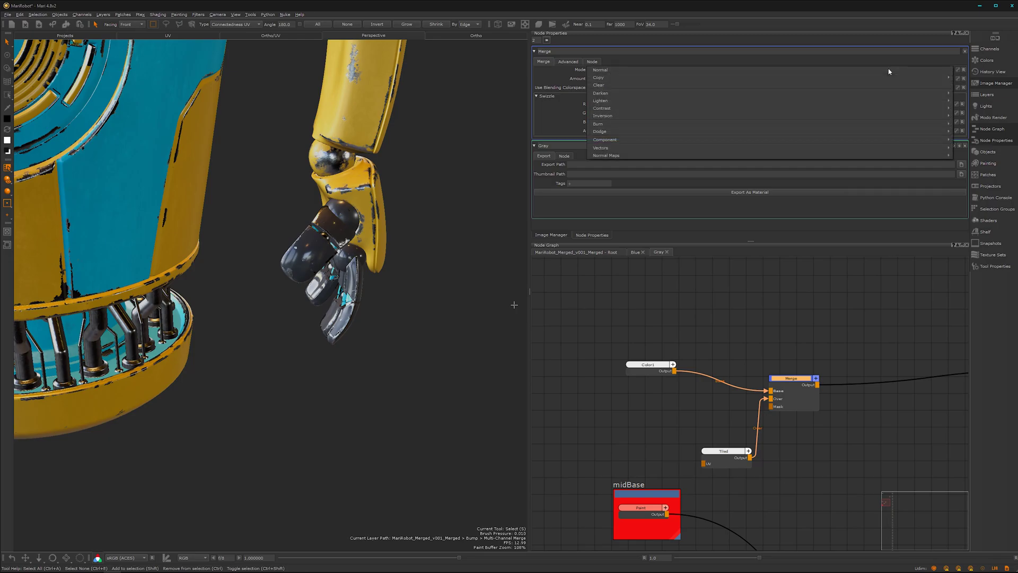
mouse_move(895, 95)
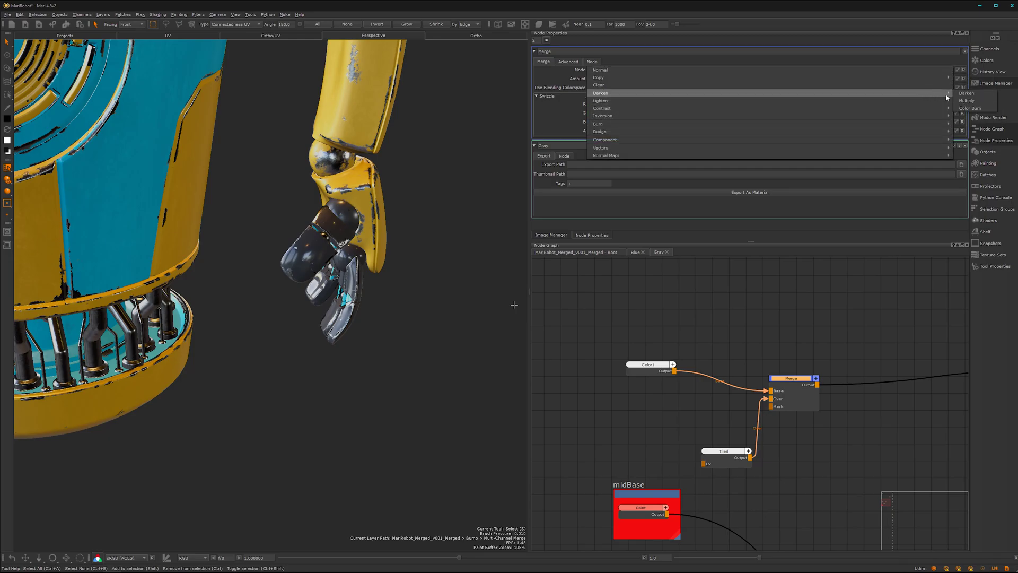
mouse_move(944, 101)
left_click(972, 108)
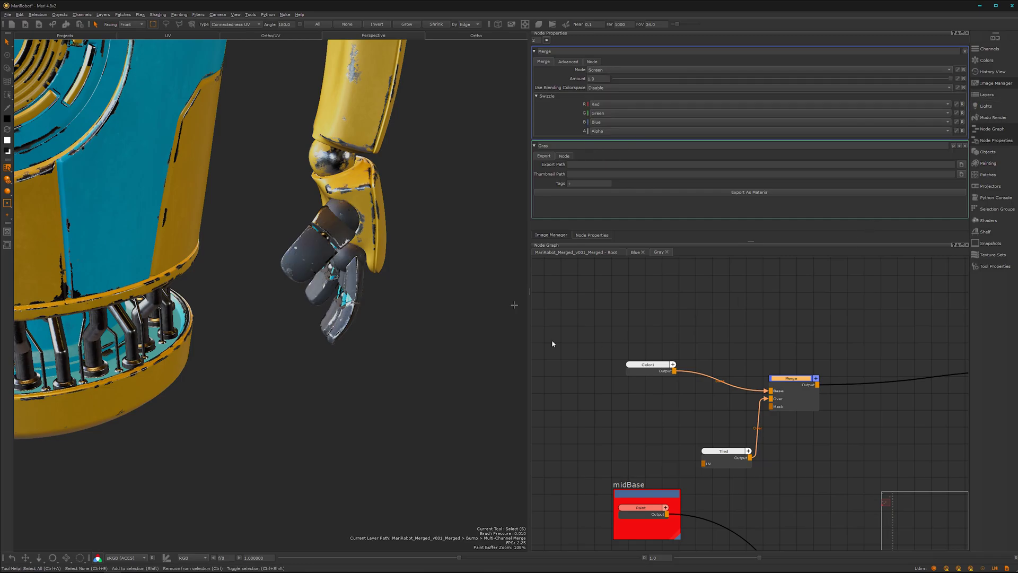
Set both the U Repeat and V Repeat of the Tiled surface imperfection node to 4
scroll(319, 387, "down", 6)
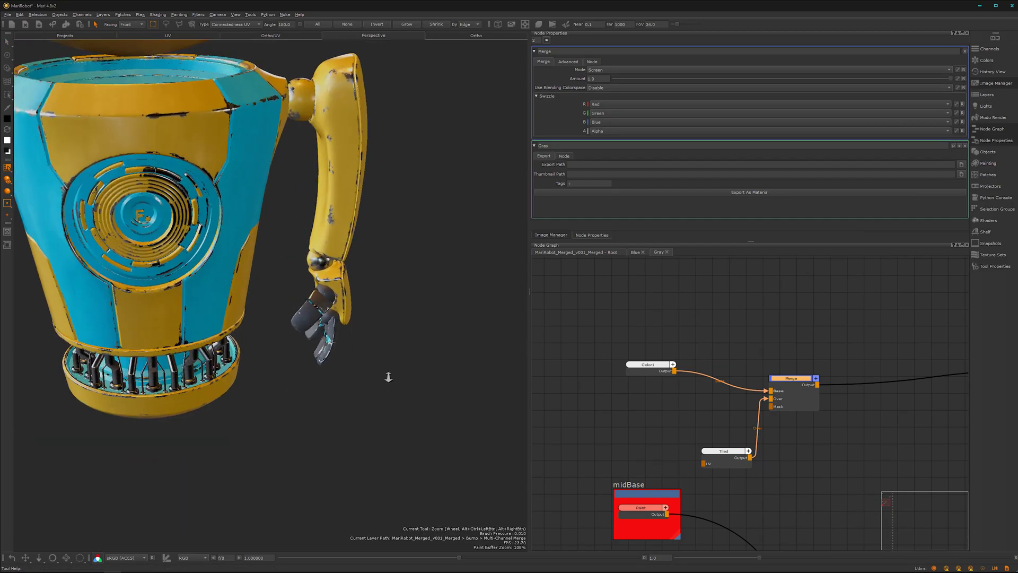
scroll(318, 388, "up", 10)
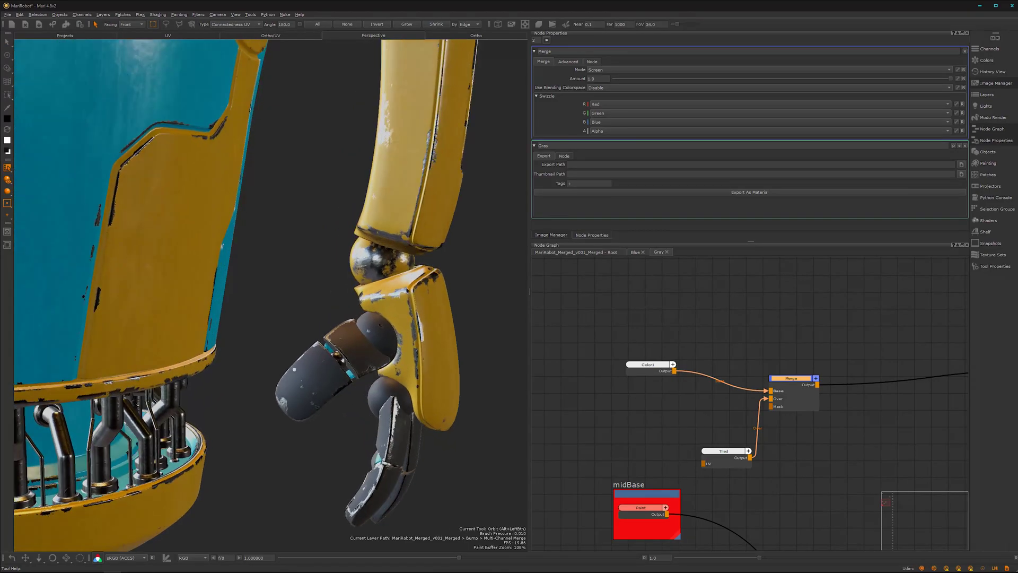
scroll(381, 401, "up", 5)
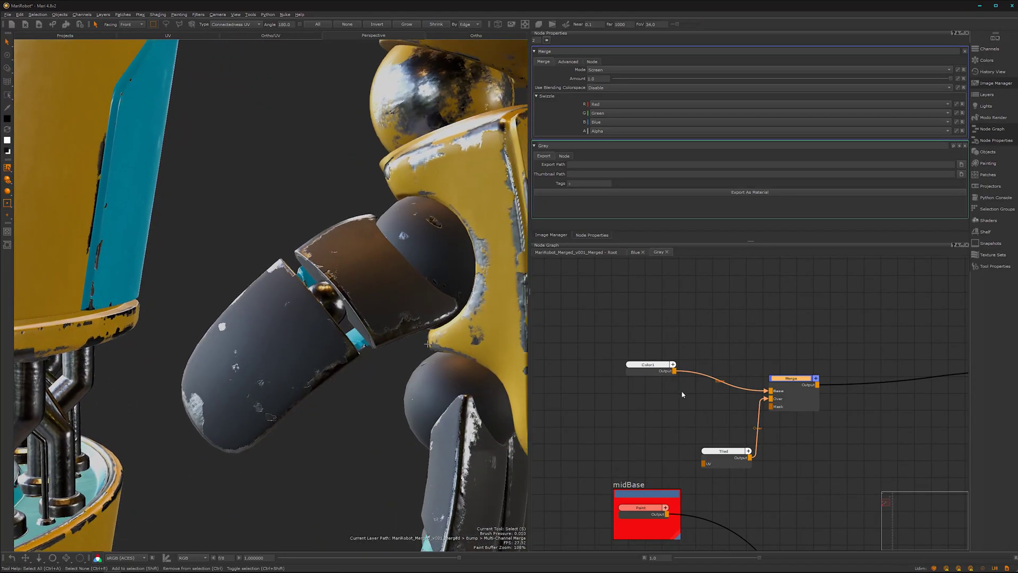
left_click(729, 453)
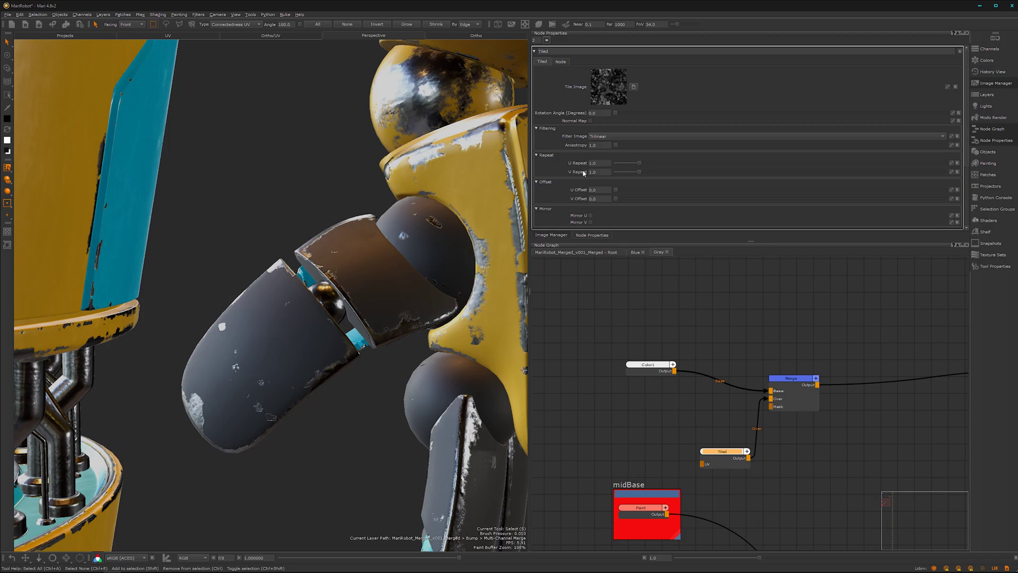
left_click_drag(601, 163, 573, 168)
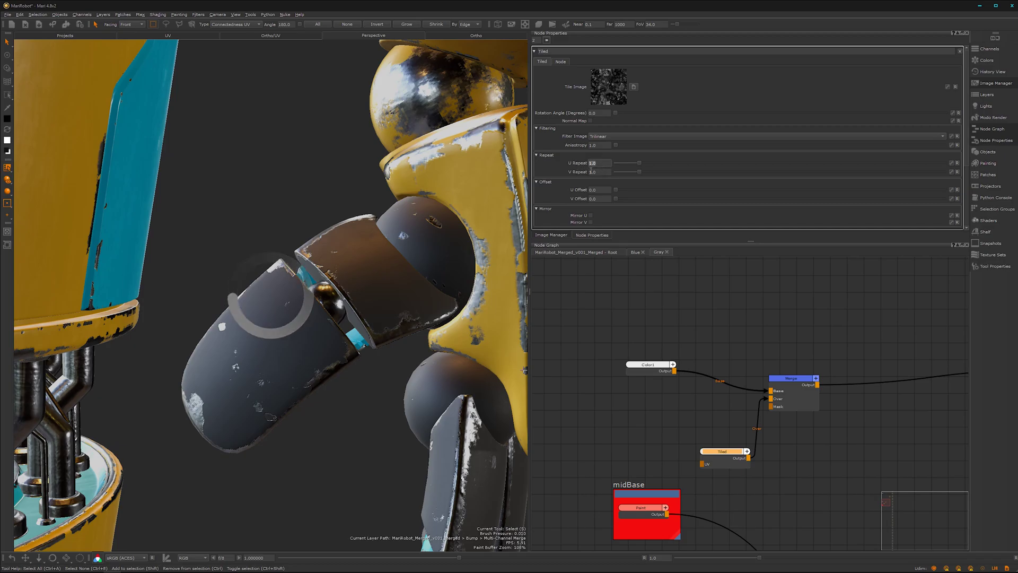
type("4")
key("Tab")
type("4")
key("Return")
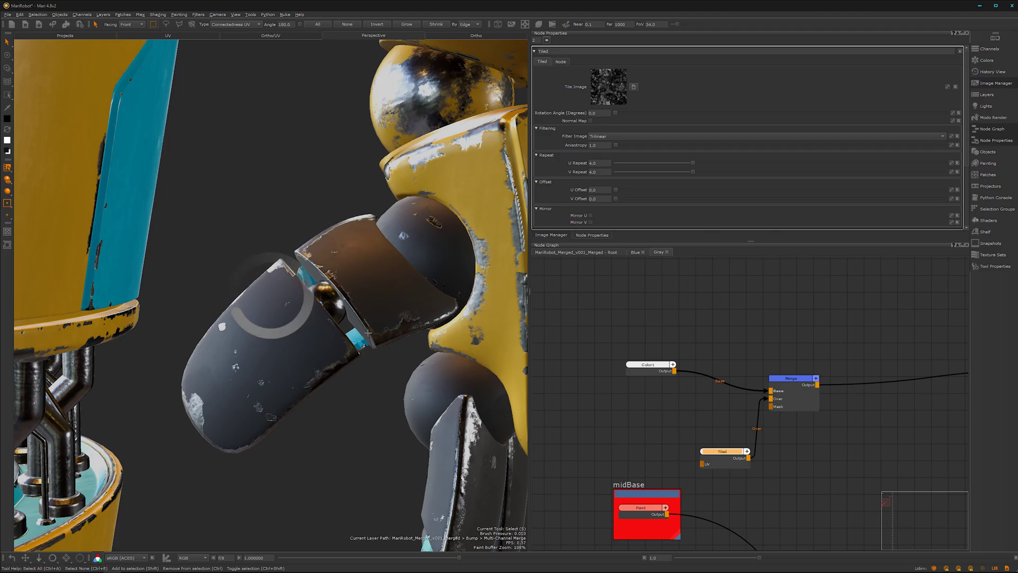
Insert a Levels node on the output connection of the Merge node that combines Color1 and Tiled
left_click_drag(368, 333, 318, 354, "alt")
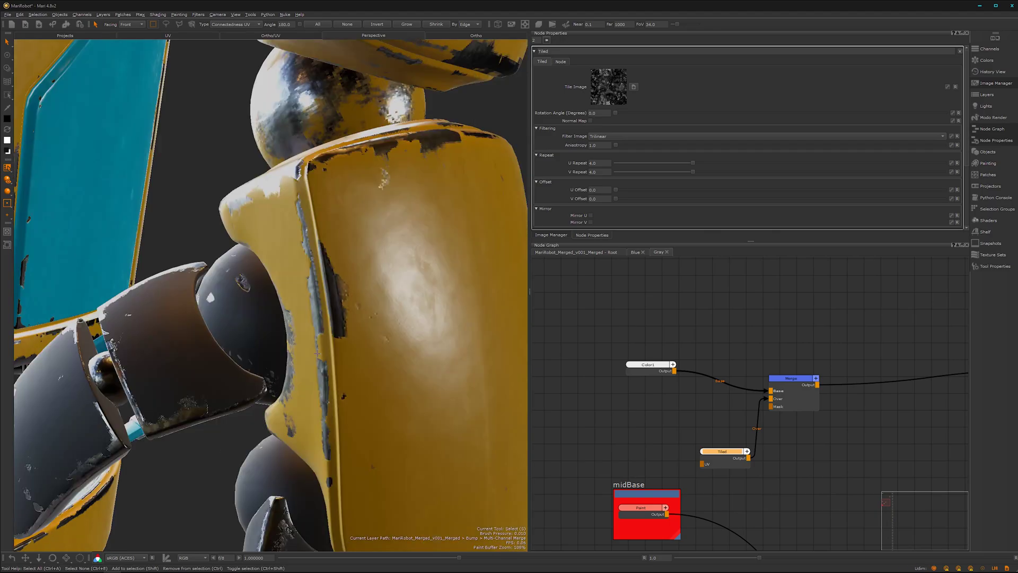
left_click_drag(227, 427, 265, 403, "alt")
right_click_drag(282, 382, 269, 347, "alt")
left_click_drag(303, 360, 325, 357, "alt")
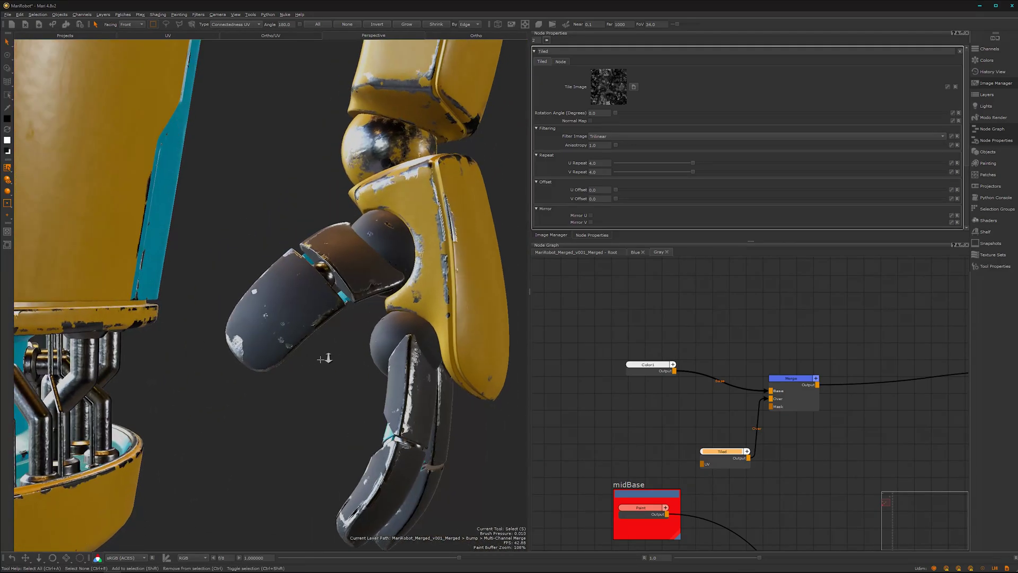
right_click_drag(325, 357, 362, 350, "alt")
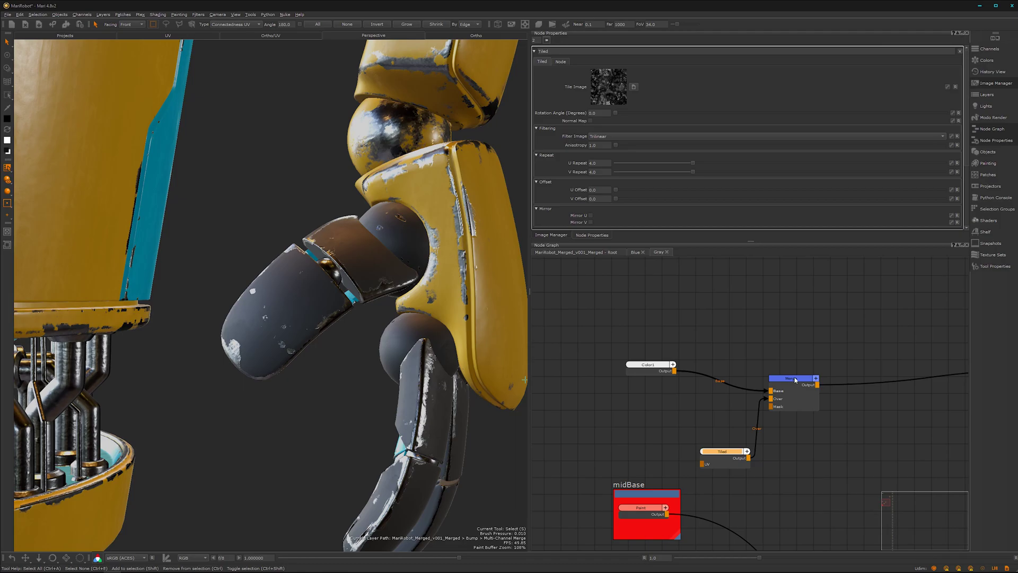
left_click_drag(795, 380, 801, 361)
key("Tab")
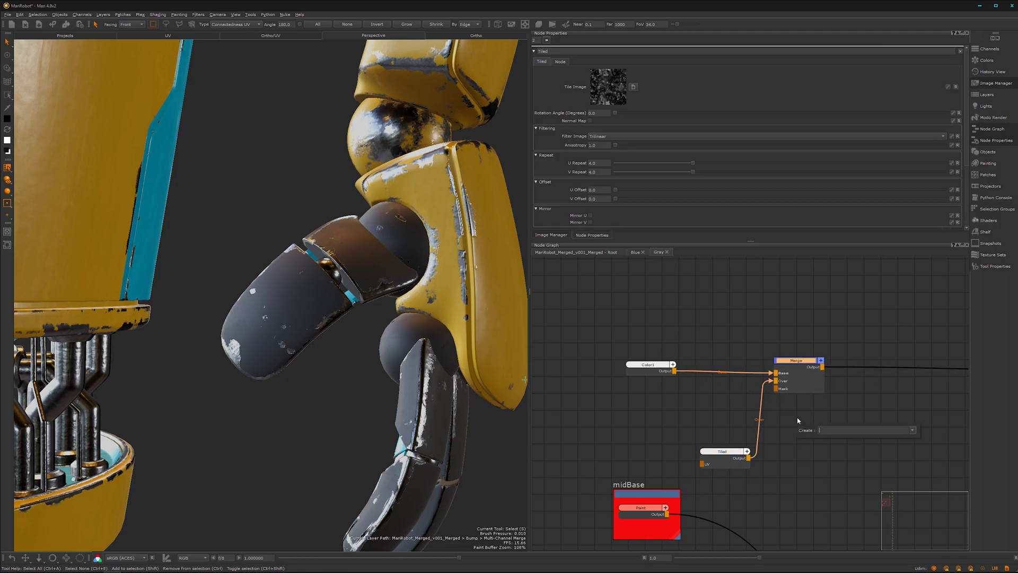
type("leve")
left_click(854, 437)
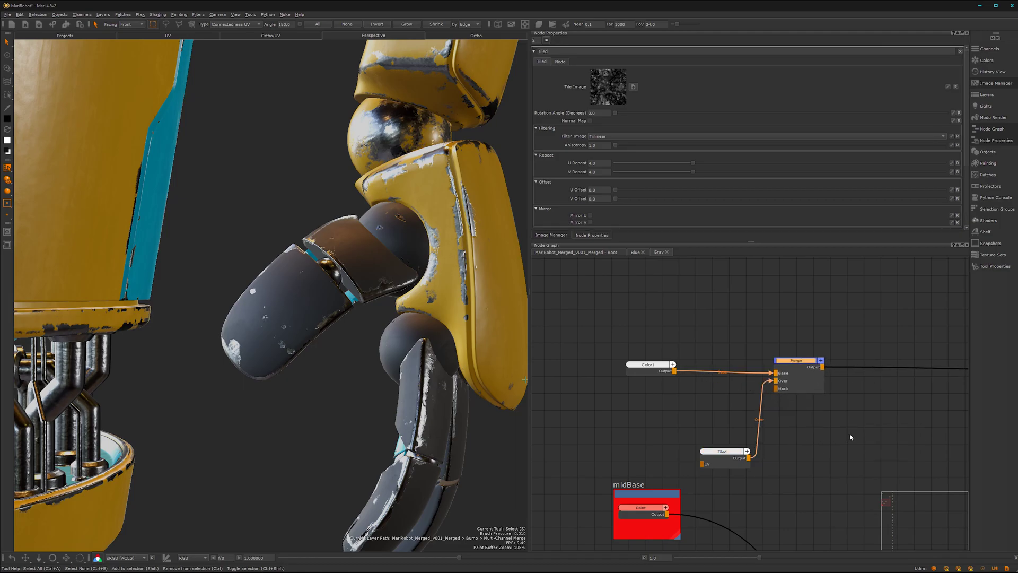
left_click_drag(890, 366, 890, 364)
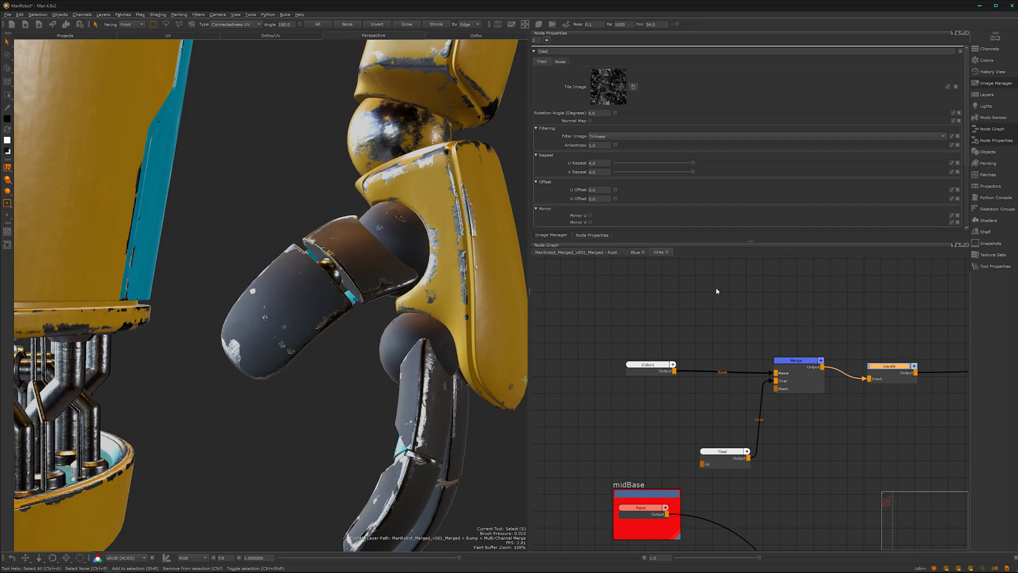
Set the Levels node's input levels to about White 0.82, Mid 0.57 and Black 0.06, placing the node slightly higher in the graph
double_click(894, 372)
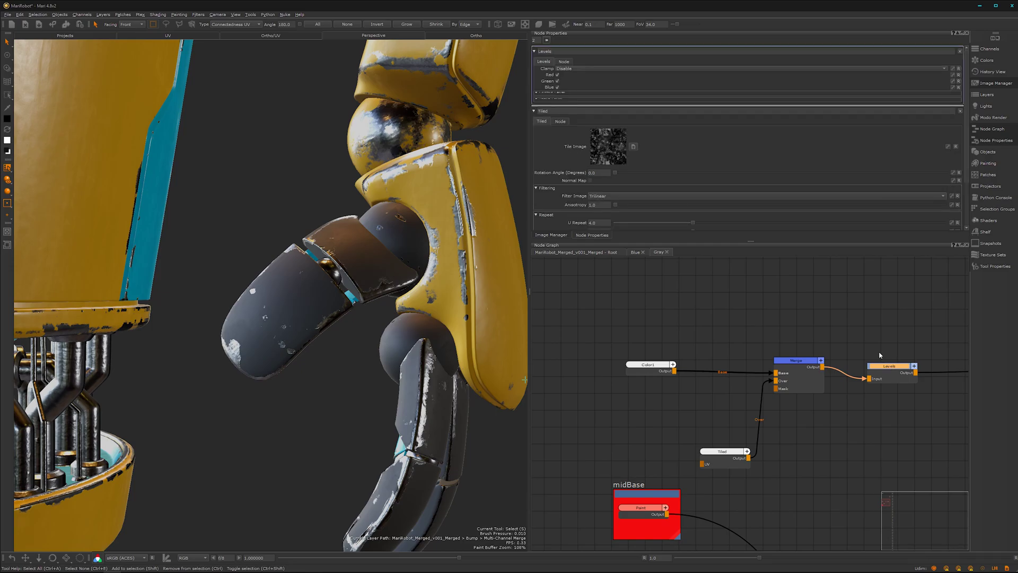
left_click_drag(880, 366, 890, 346)
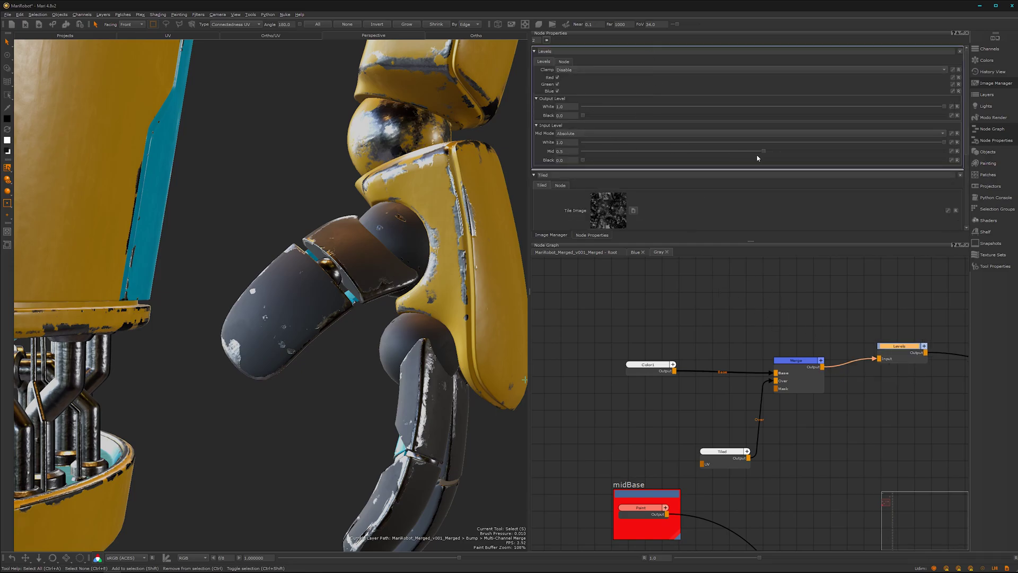
mouse_move(765, 153)
left_mouse_down()
mouse_move(793, 152)
mouse_move(791, 171)
left_mouse_up()
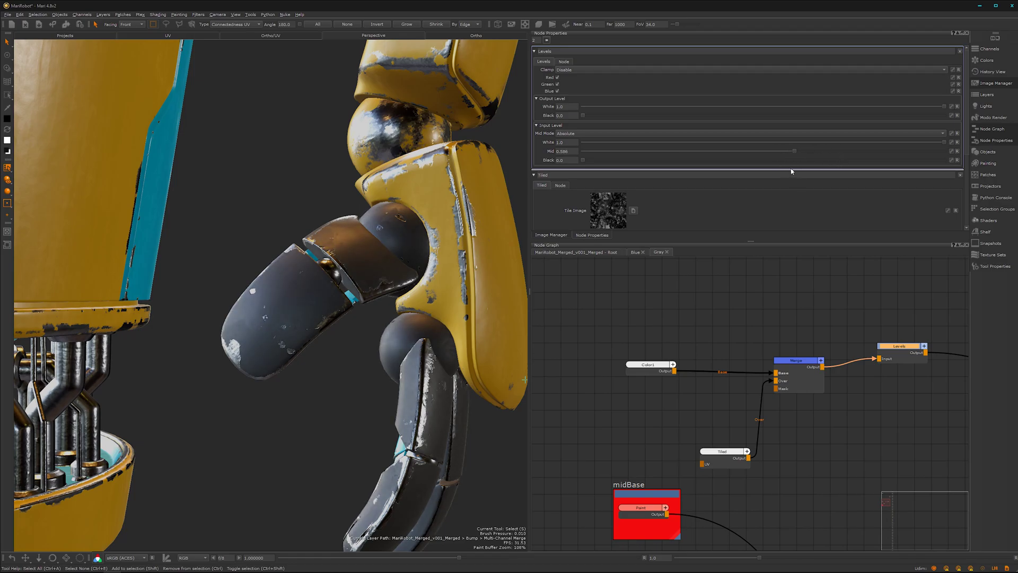
mouse_move(584, 161)
left_mouse_down()
mouse_move(702, 166)
mouse_move(600, 168)
left_mouse_up()
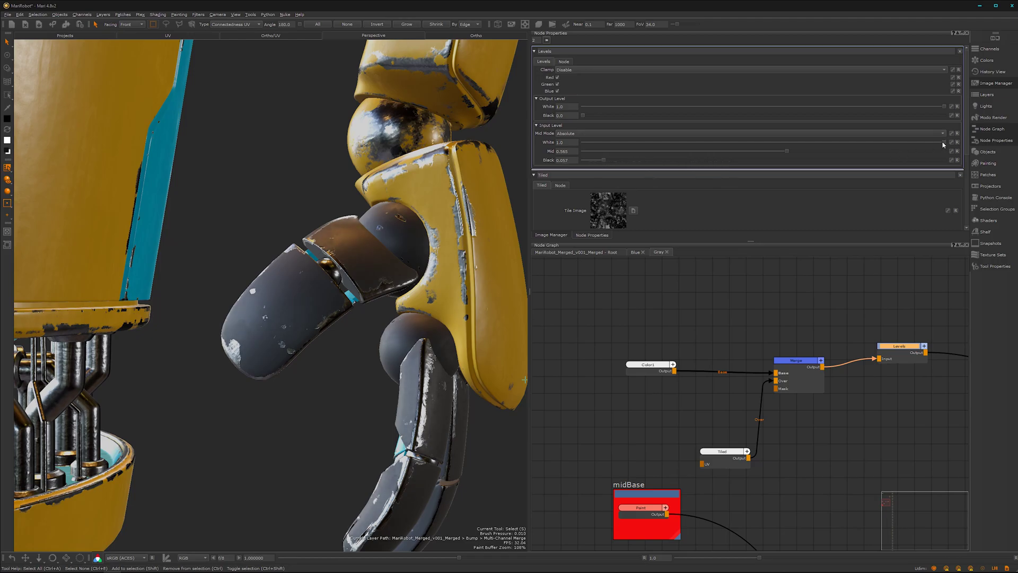
left_click_drag(944, 144, 873, 149)
Insert a Merge node on the midBase Paint node's output and connect the Tiled node's output to its Over input
mouse_move(257, 356)
left_mouse_down("alt")
mouse_move(261, 368)
mouse_move(253, 369)
left_mouse_up("alt")
scroll(261, 350, "down", 5)
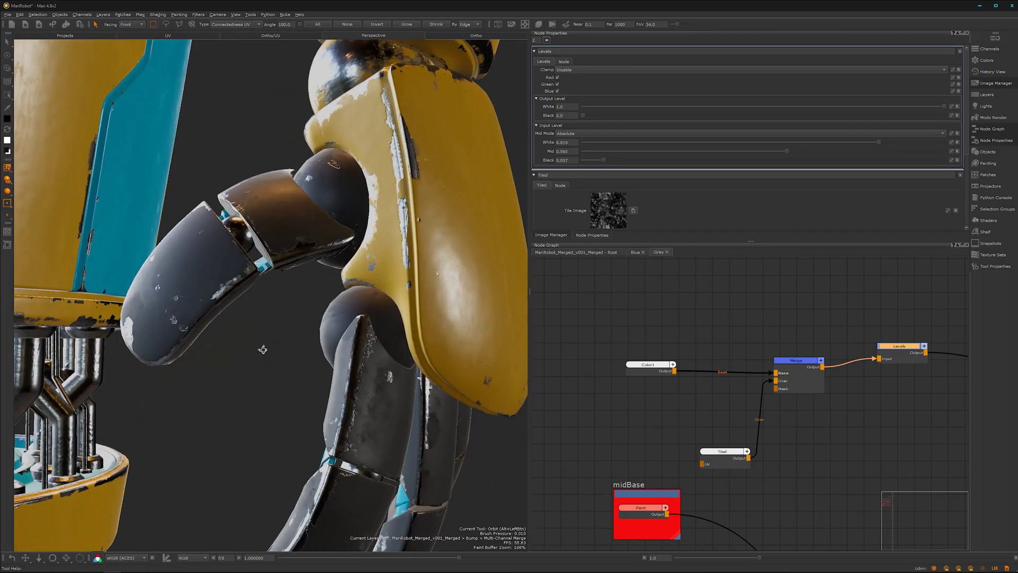
scroll(303, 329, "down", 3)
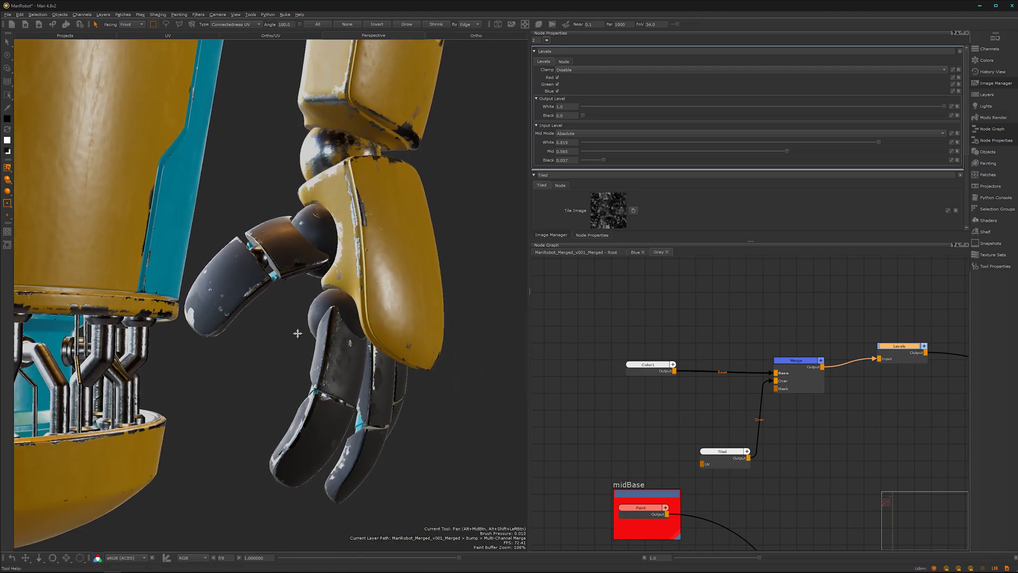
left_click_drag(296, 332, 357, 329, "alt")
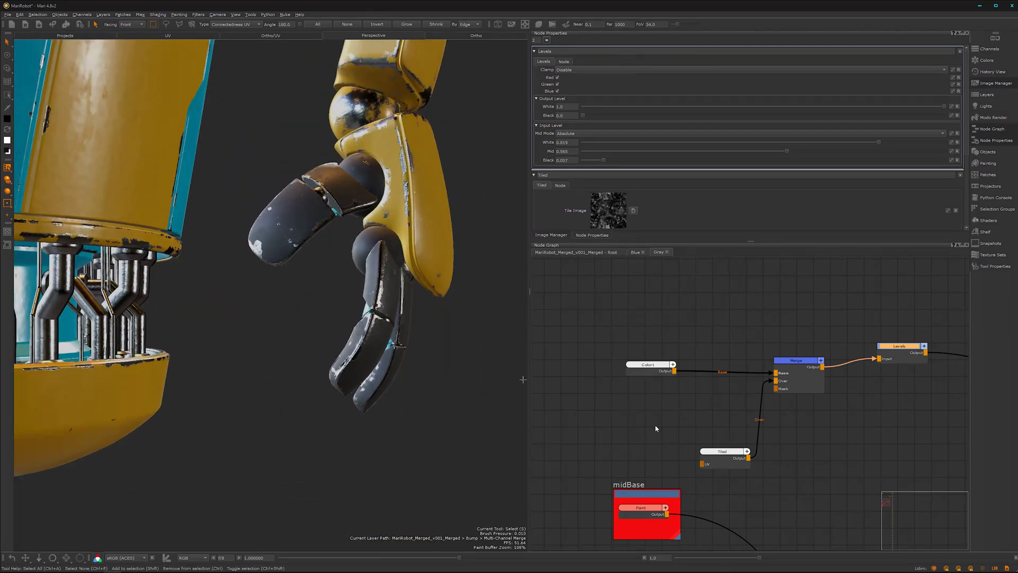
right_click_drag(788, 508, 838, 371, "alt")
middle_click_drag(843, 497, 768, 400, "alt")
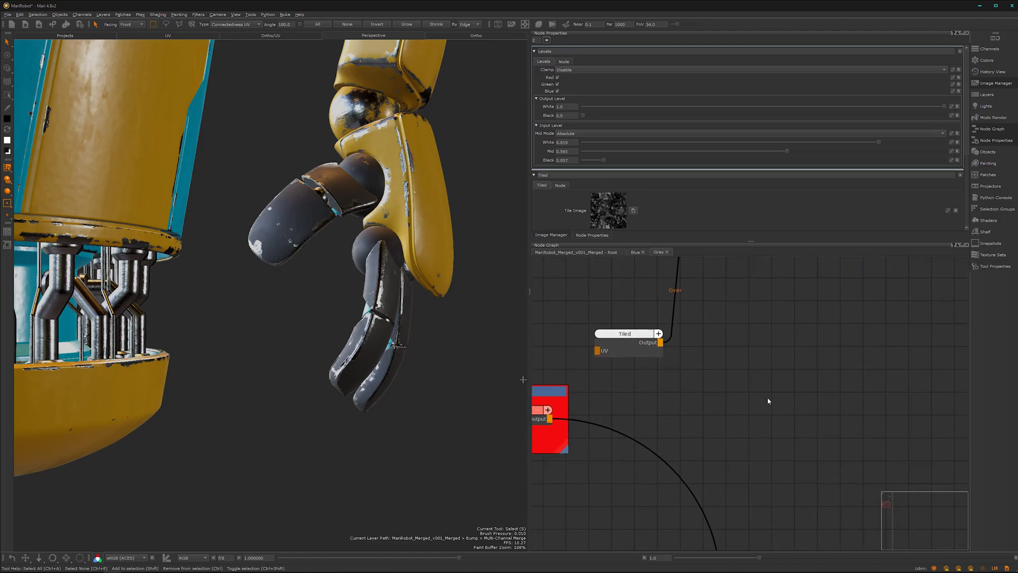
right_click_drag(768, 402, 669, 438, "alt")
left_click(578, 413)
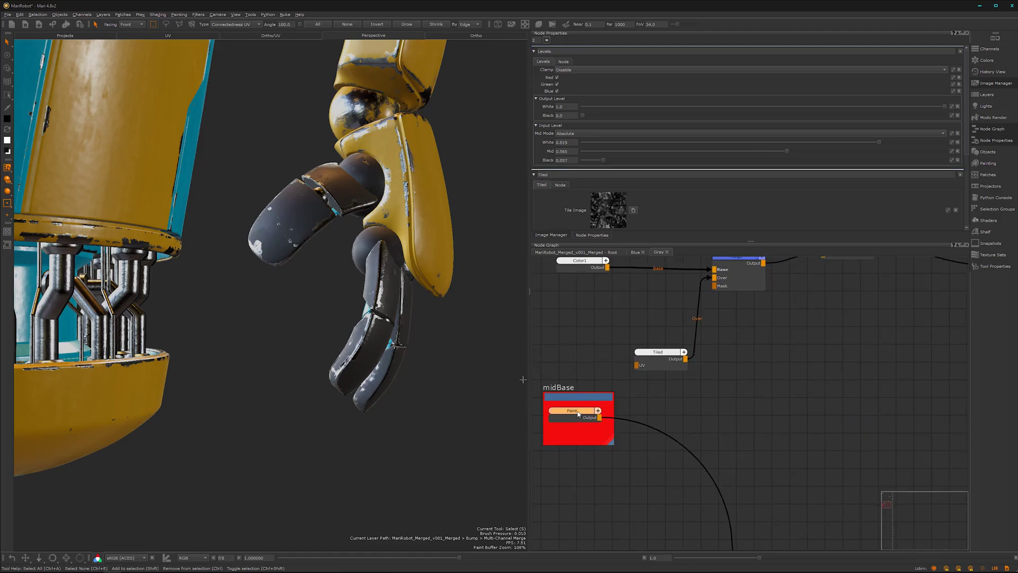
key("m")
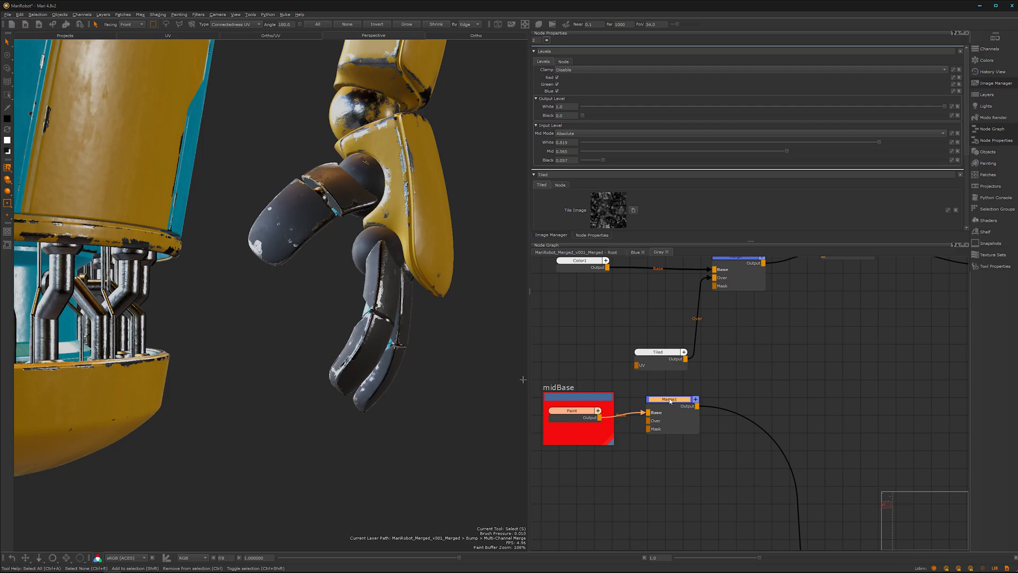
left_click_drag(670, 401, 762, 410)
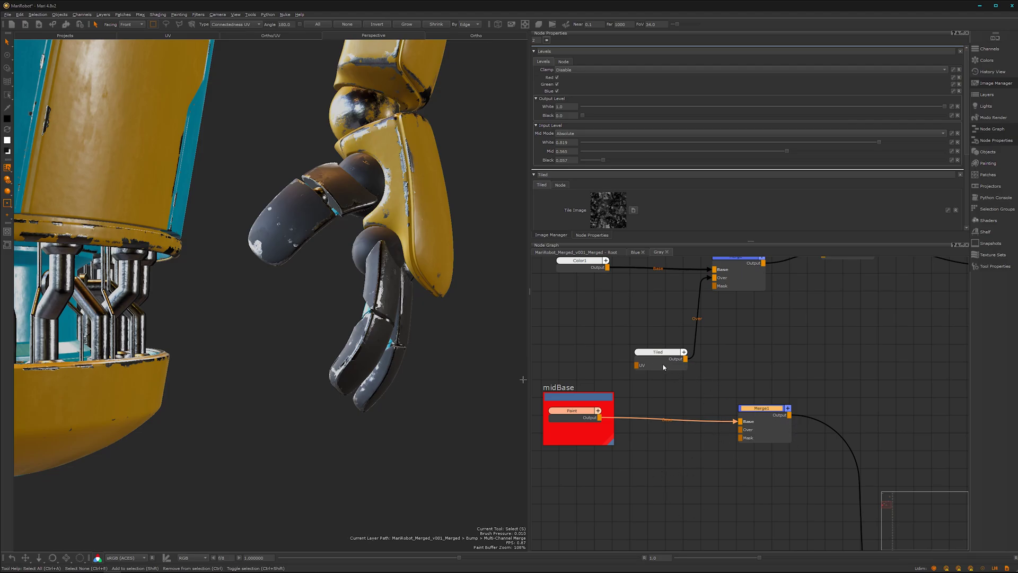
left_click_drag(663, 367, 764, 407)
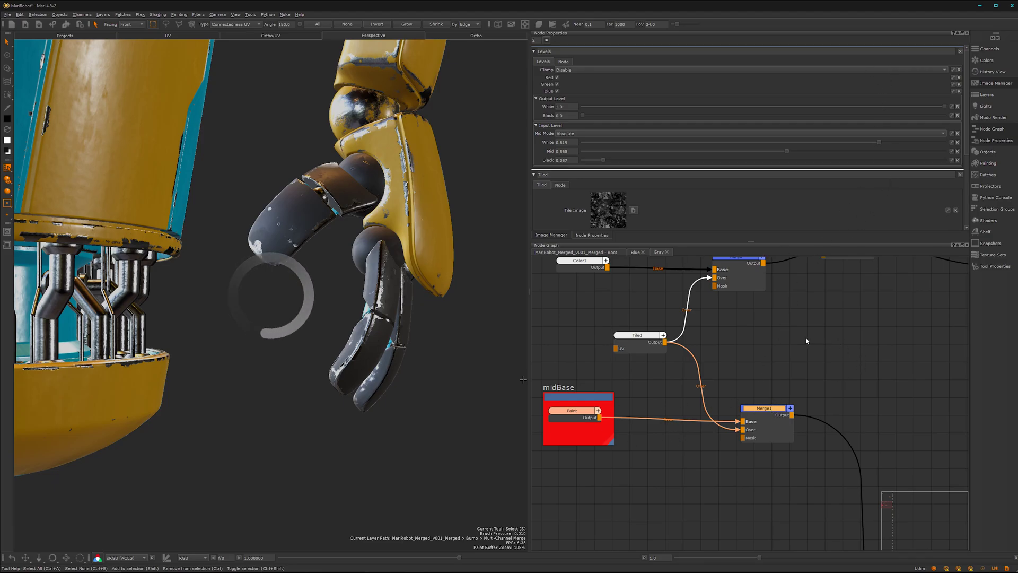
Set the blending mode of the midBase Merge1 node to Screen
left_click(773, 409)
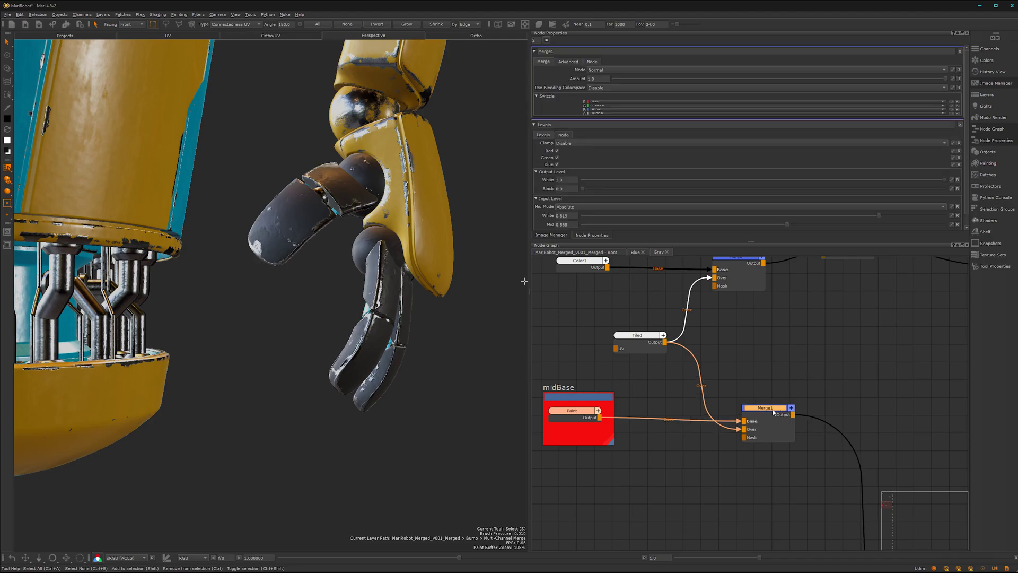
left_click(927, 69)
mouse_move(928, 96)
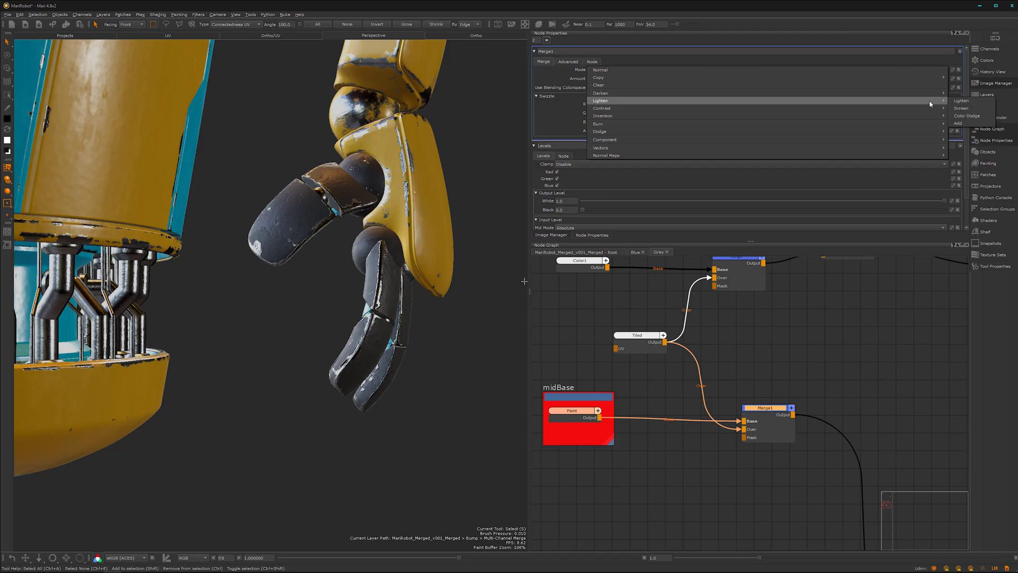
left_click(963, 109)
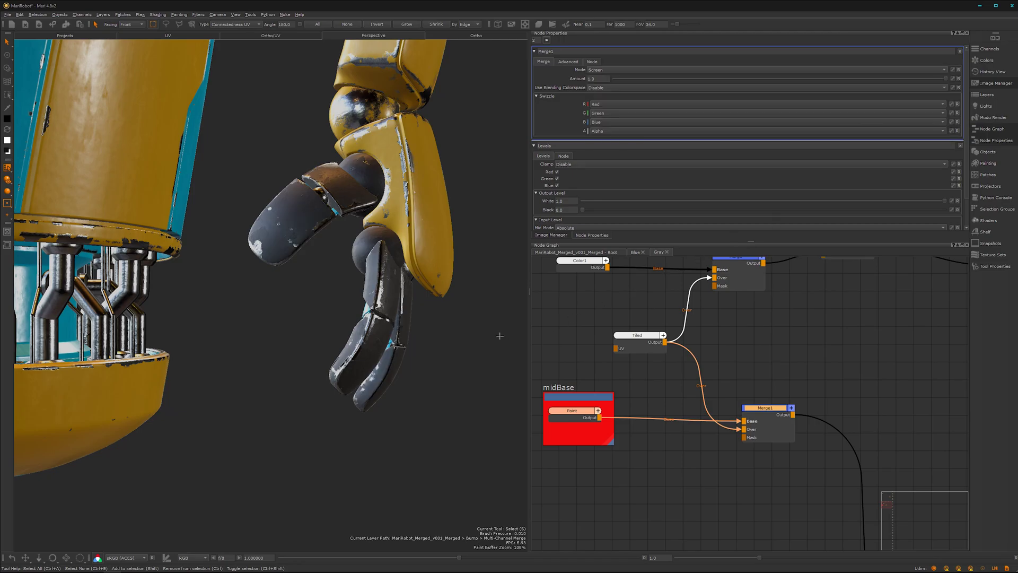
Reduce the Merge1 node's Amount to about 0.55 while judging the effect on the fingers up close
right_click_drag(356, 262, 424, 260, "alt")
middle_click_drag(355, 282, 277, 402, "alt")
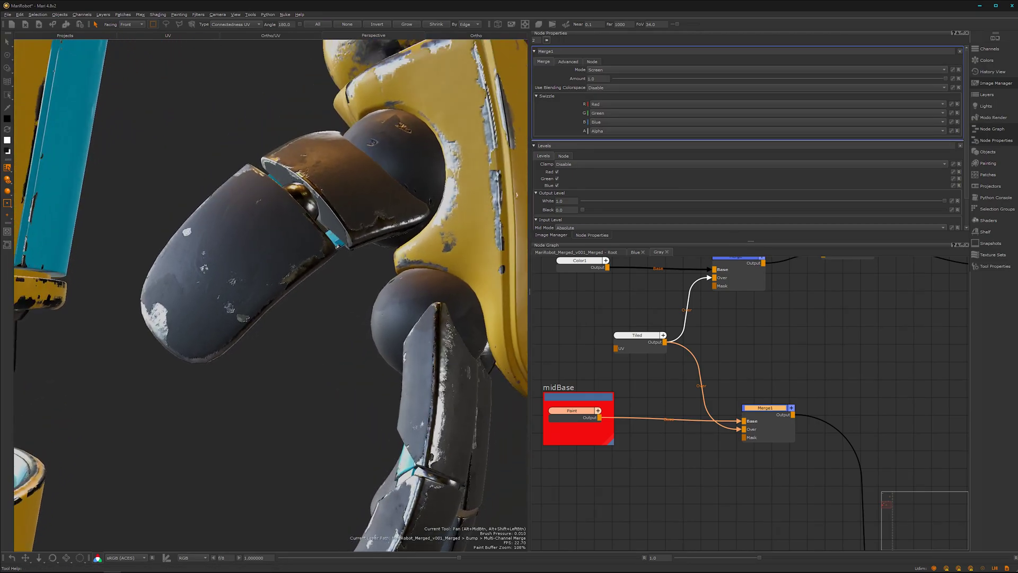
scroll(332, 306, "up", 3)
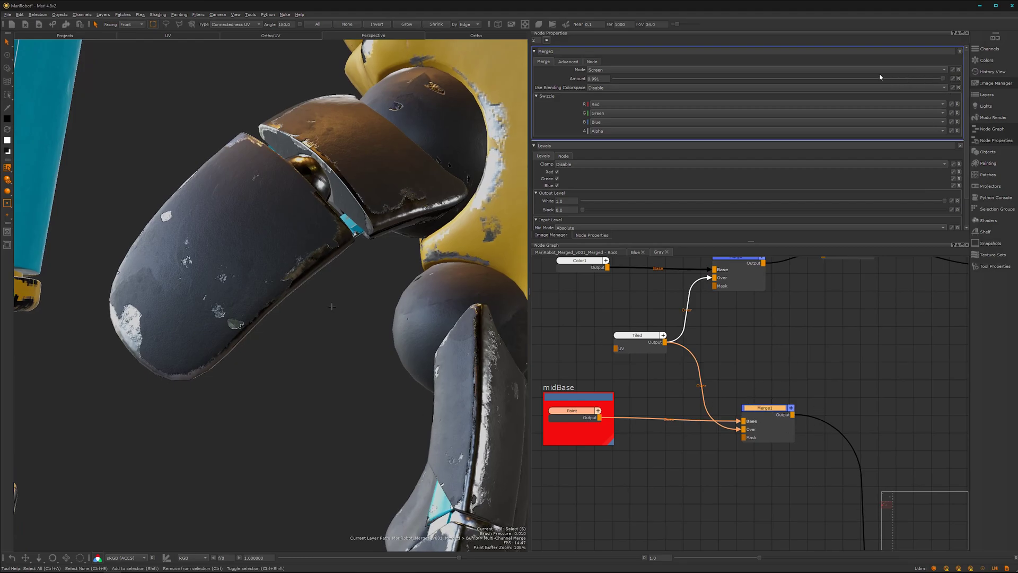
left_click_drag(880, 77, 595, 88)
left_click_drag(706, 84, 721, 83)
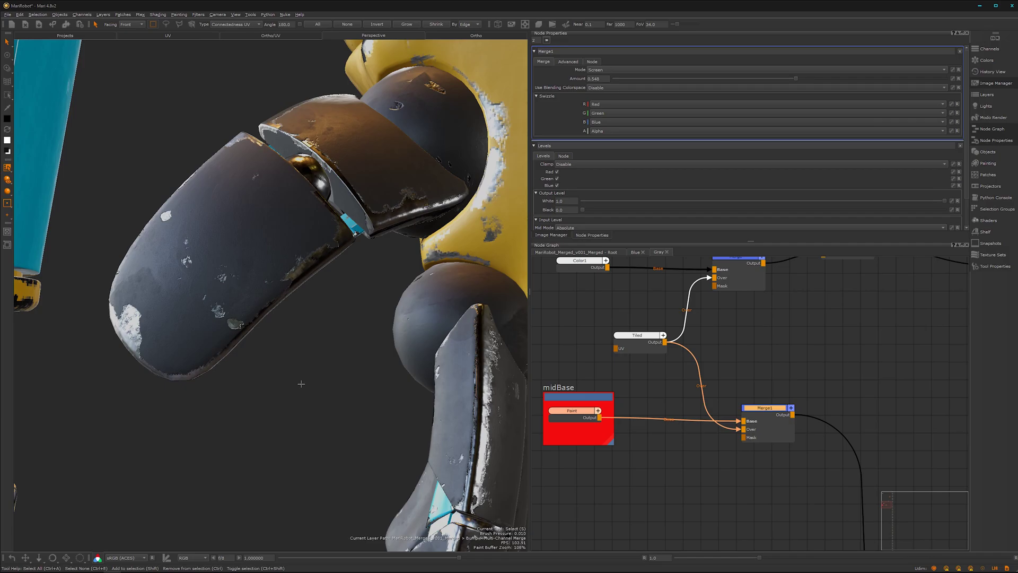
Inspect the gray material's wear on the fingers up close, and how it reads on the whole arm and torso
right_click_drag(399, 371, 425, 352, "alt")
right_click_drag(360, 380, 347, 385, "alt")
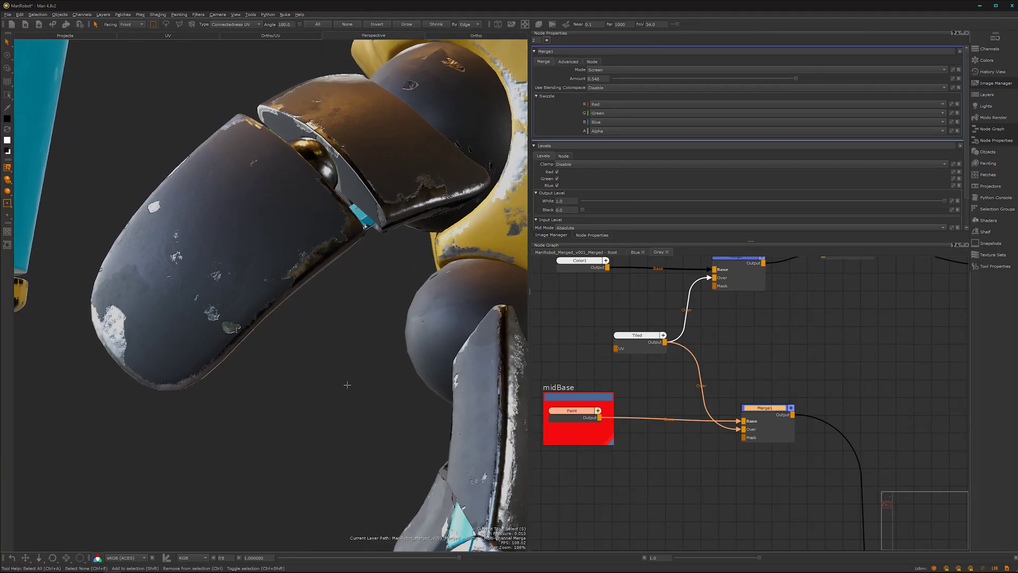
right_click_drag(339, 311, 332, 352, "alt")
mouse_move(334, 371)
left_mouse_down("alt")
mouse_move(387, 395)
mouse_move(325, 386)
left_mouse_up("alt")
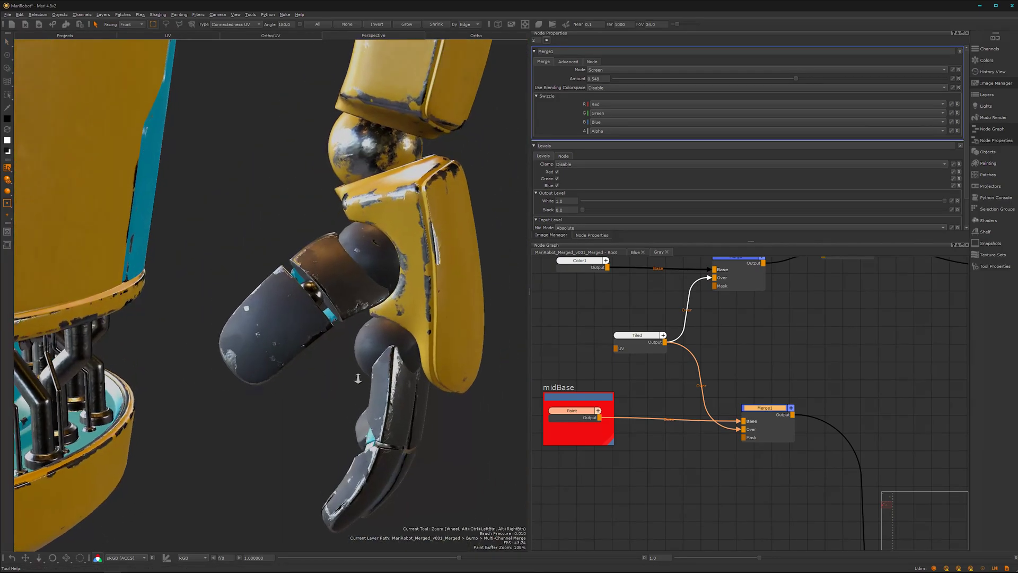
right_click_drag(325, 387, 232, 401, "alt")
middle_click_drag(270, 400, 355, 407, "alt")
left_click_drag(355, 407, 359, 396, "alt")
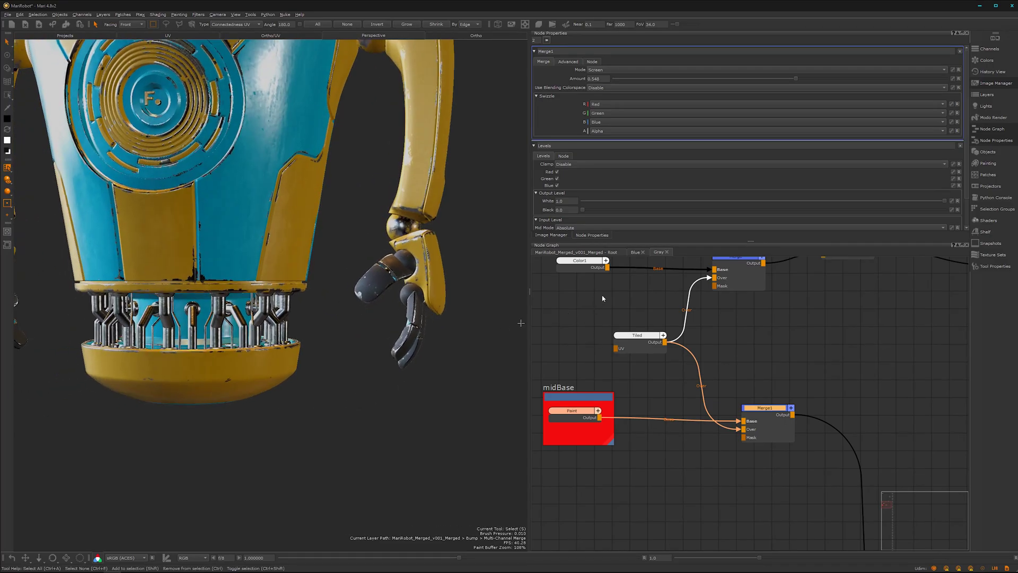
Return to the root node graph and move the Gray group node slightly farther from its Multi-Channel Merge node
left_click(593, 252)
right_click_drag(717, 460, 778, 427, "alt")
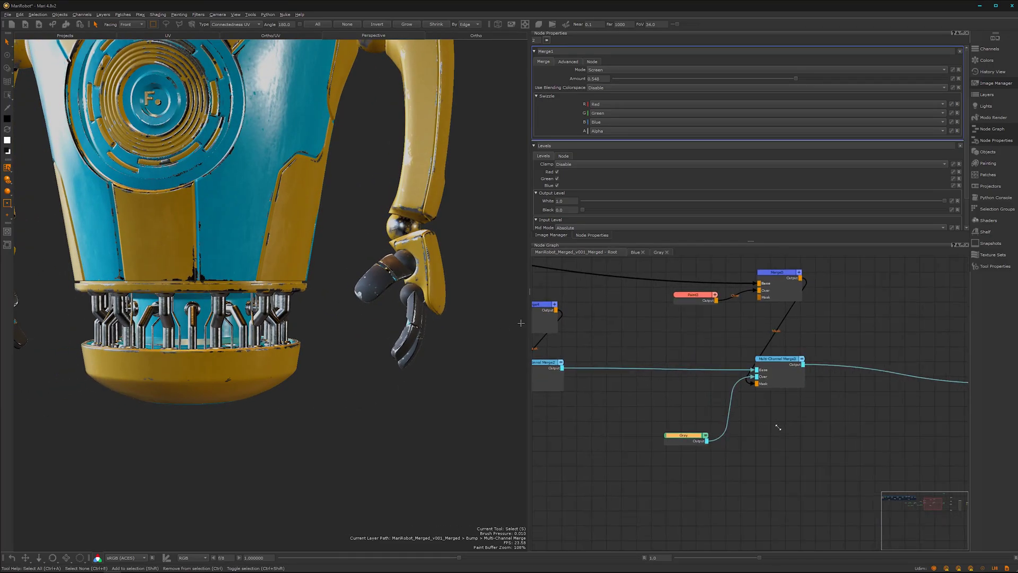
middle_click_drag(770, 442, 710, 450, "alt")
left_click_drag(632, 448, 613, 449)
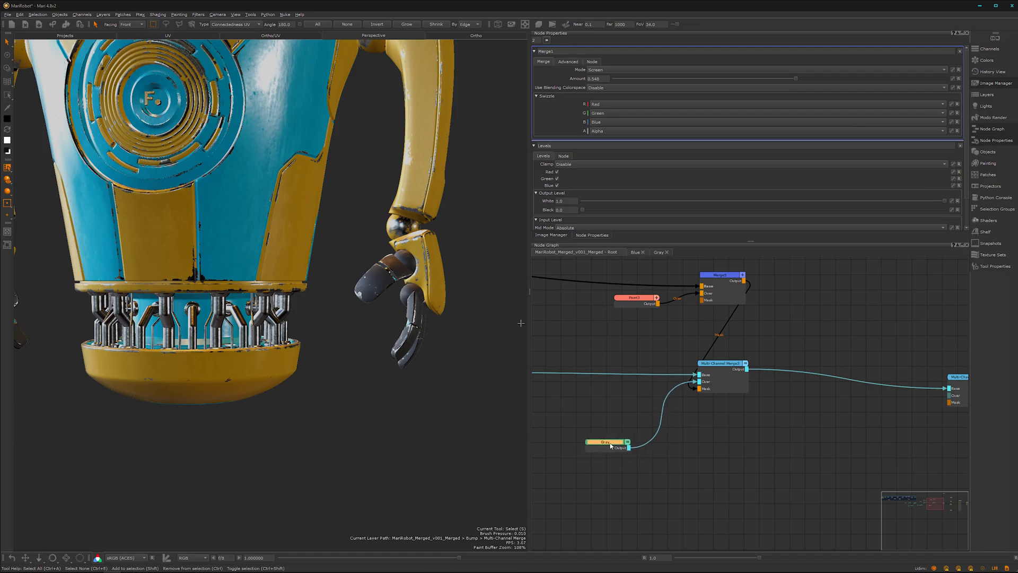
Create a Multi-Channel Bake Point node near the Gray group, keeping the default 4096 x 4096 size and channel settings
key("Tab")
type("bak")
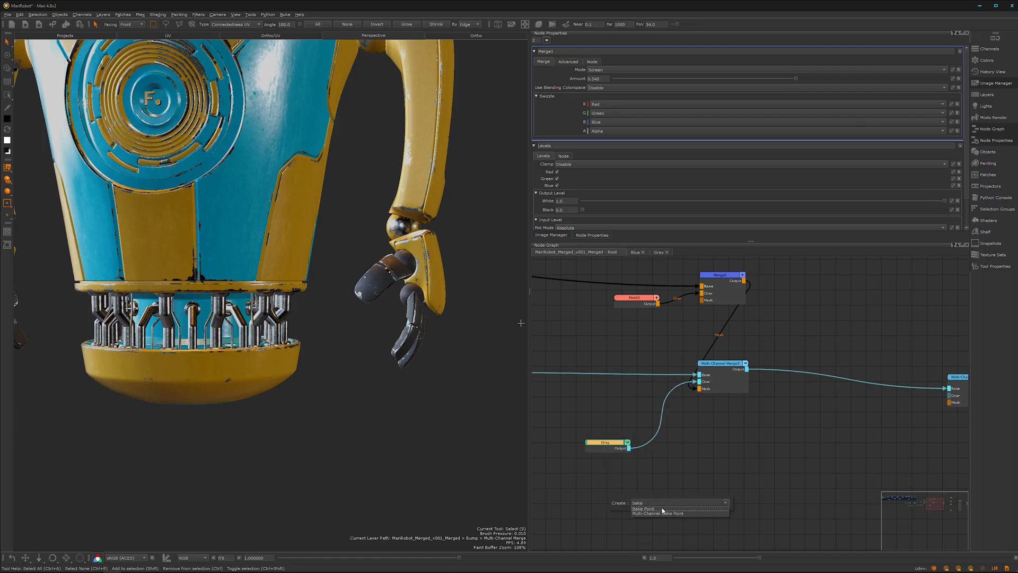
left_click(658, 514)
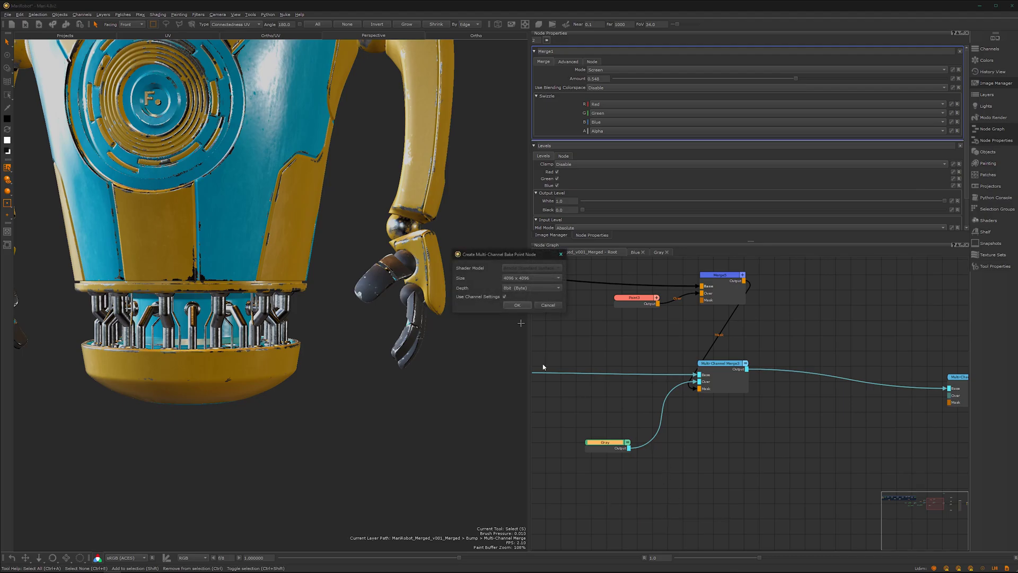
left_click(522, 306)
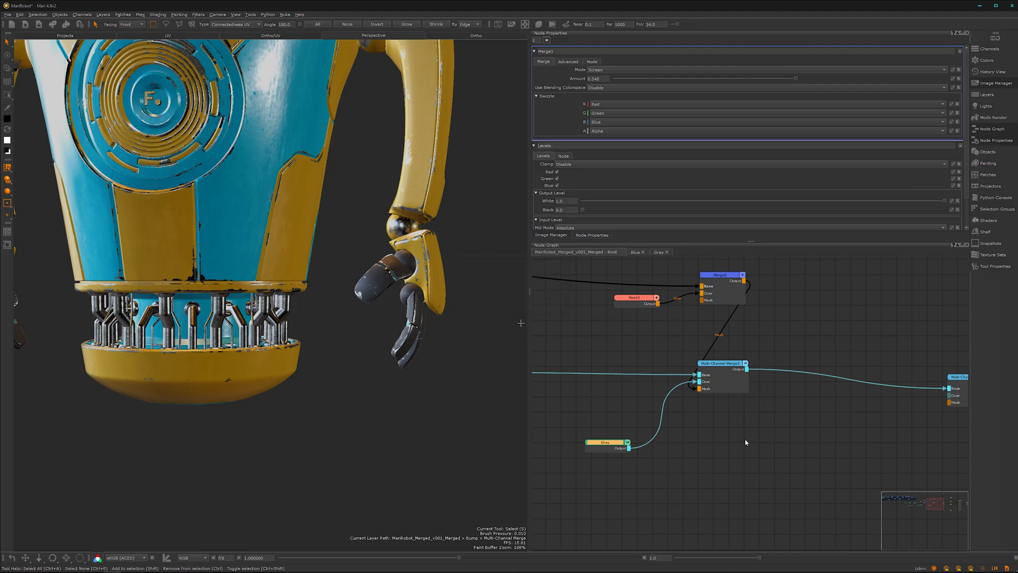